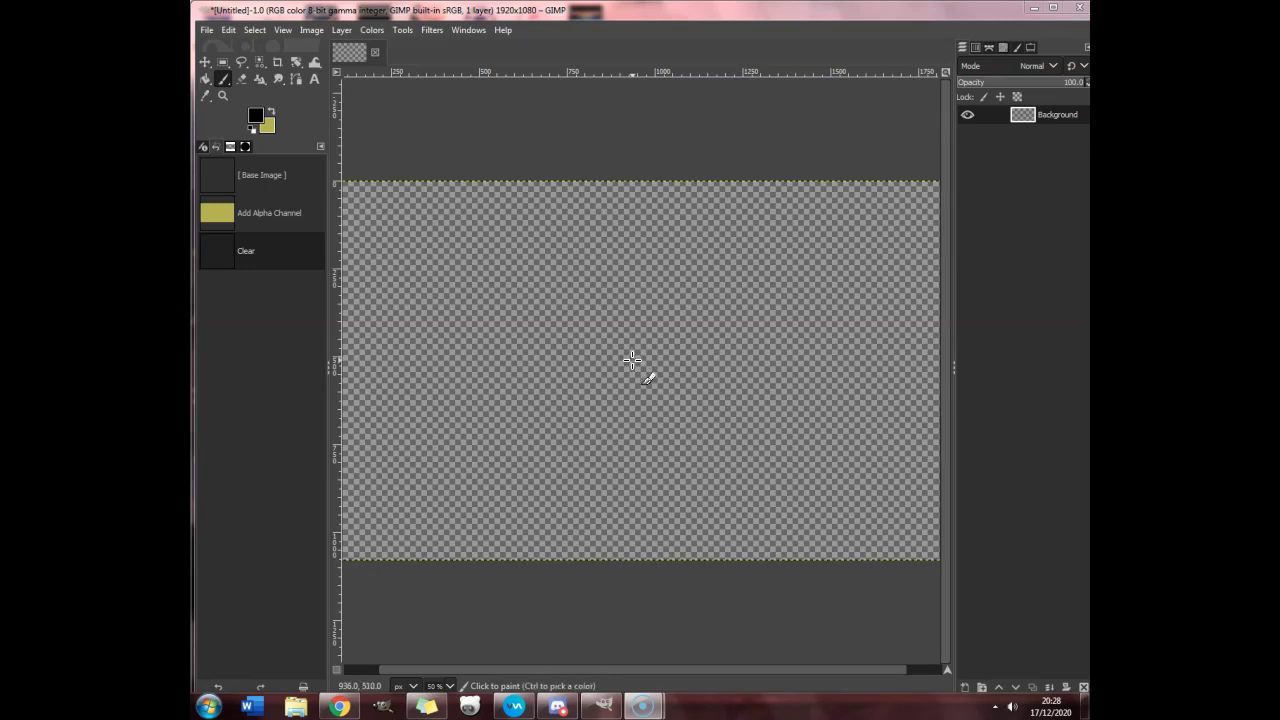
Step: Undo a test dot and set the paintbrush size to about 3
left_click(558, 333)
left_click(228, 29)
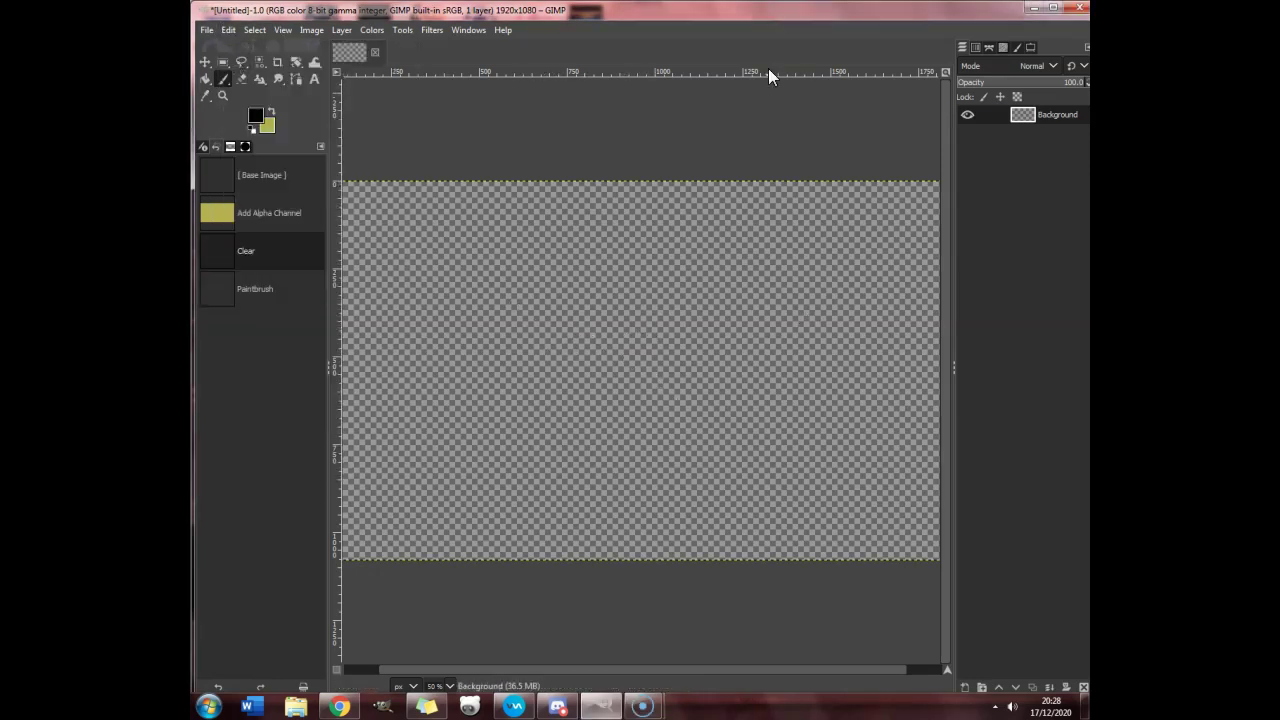
left_click(1030, 48)
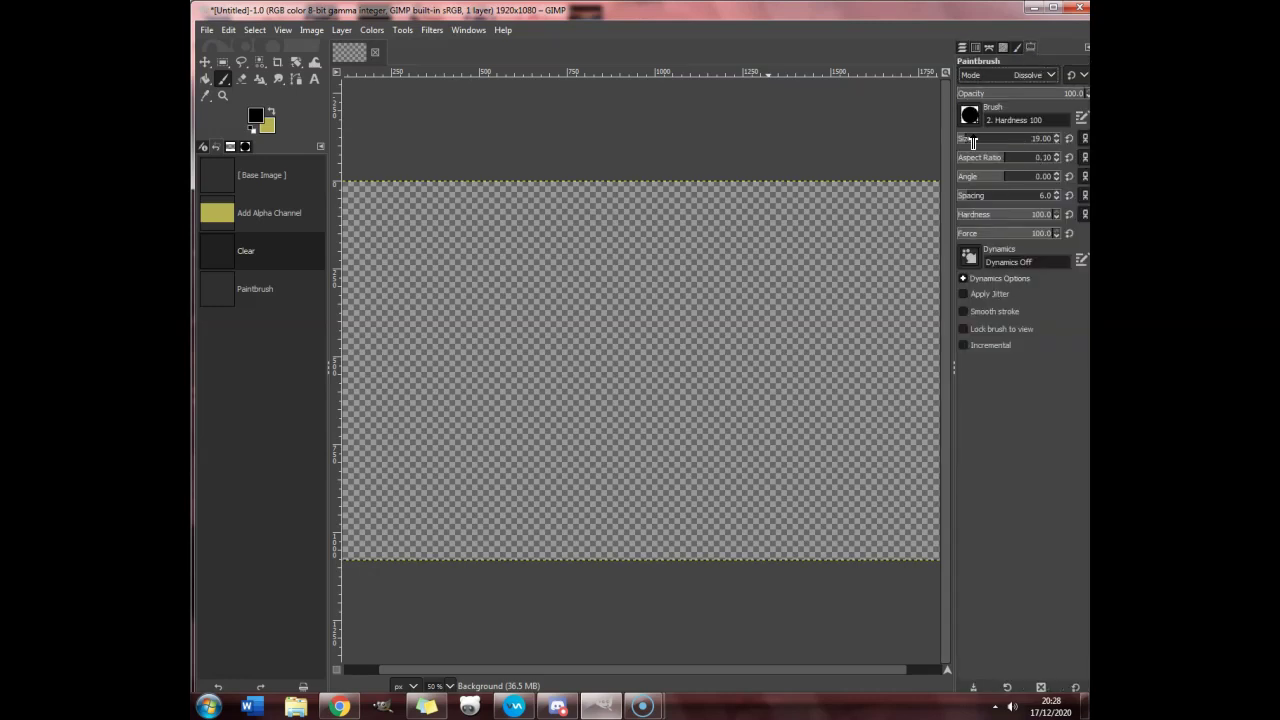
left_click(972, 140)
left_click(1056, 135)
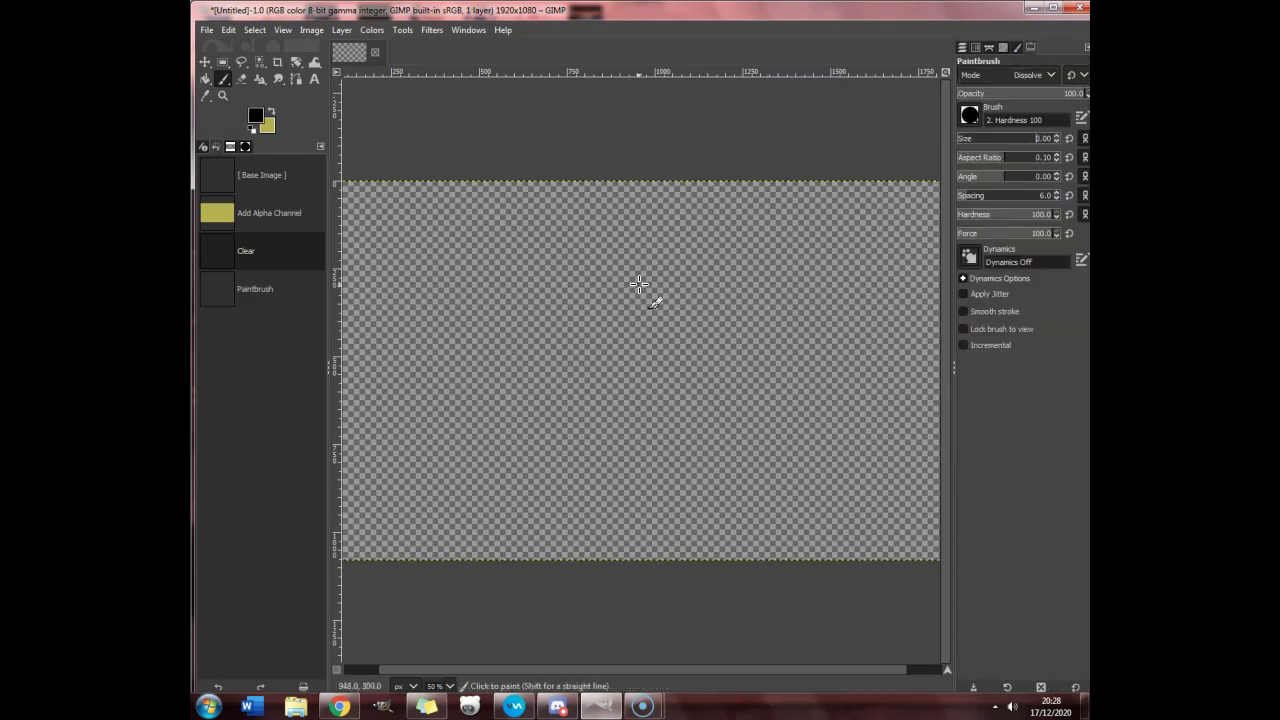
Step: Zoom to full size, then draw and undo a curved and a V-shaped test stroke
key("1")
mouse_move(474, 296)
left_mouse_down()
mouse_move(650, 273)
mouse_move(738, 289)
left_mouse_up()
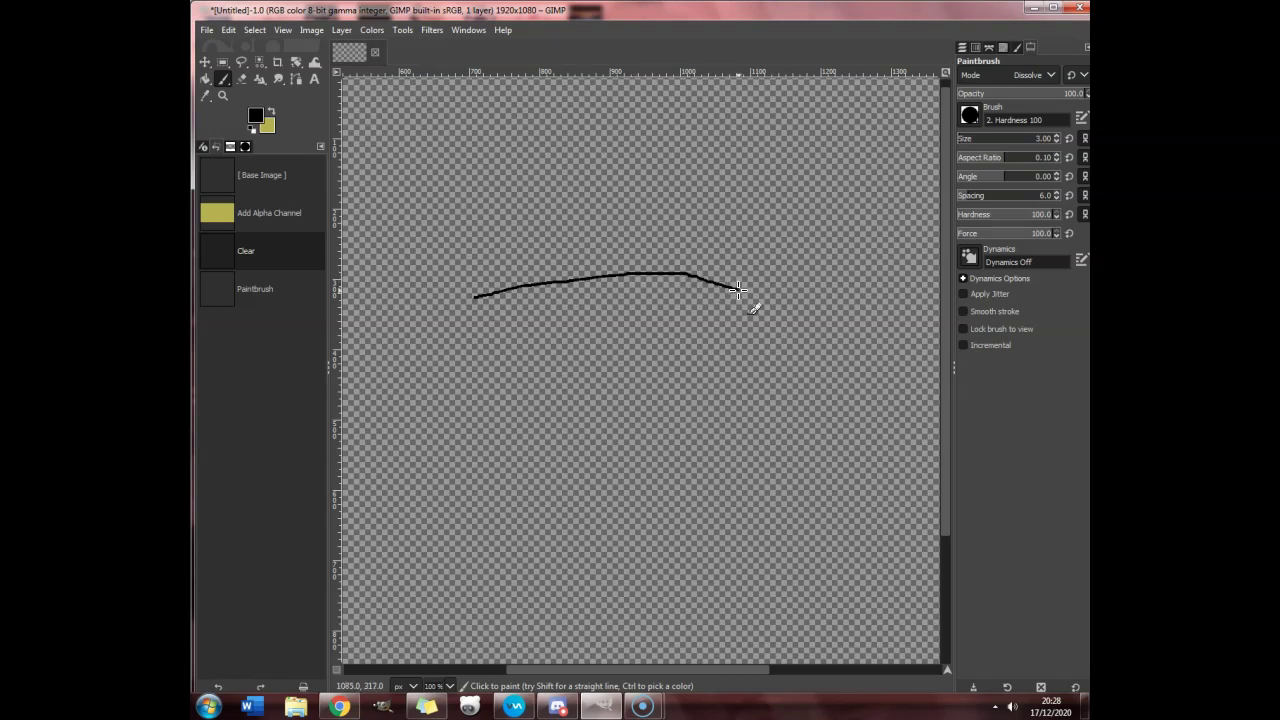
left_click(228, 29)
left_click(250, 50)
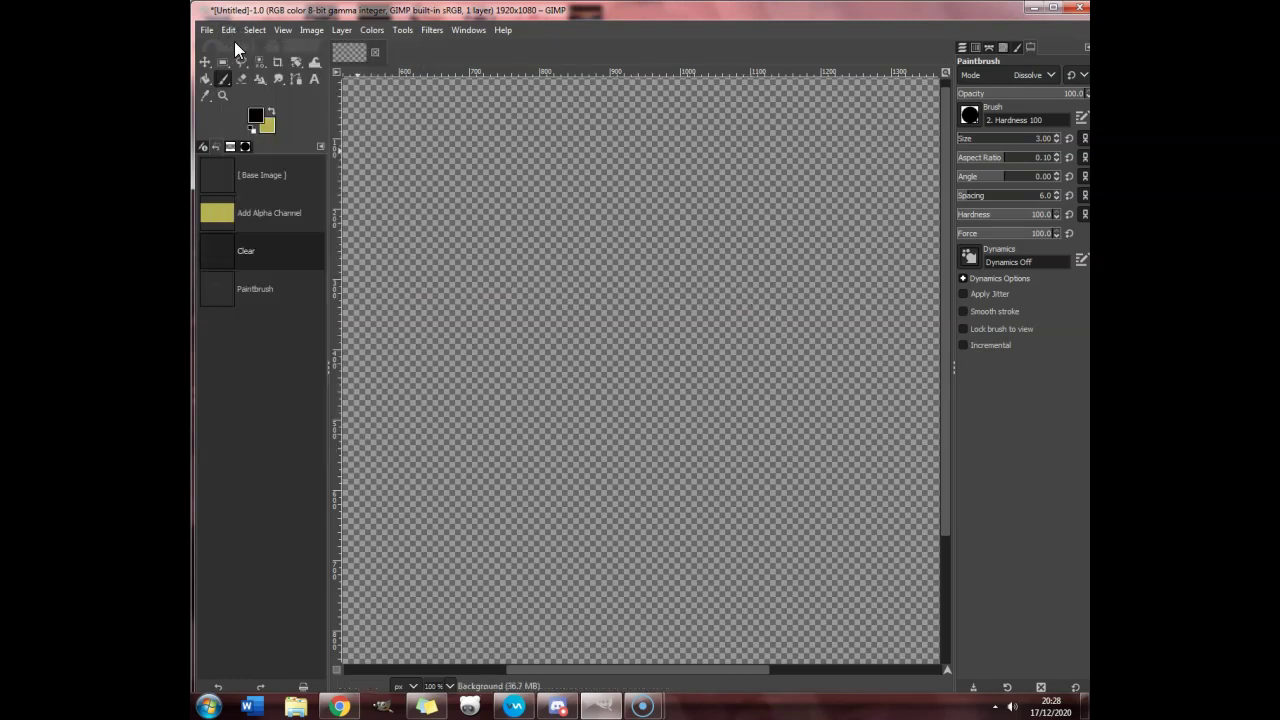
left_click_drag(458, 298, 498, 280)
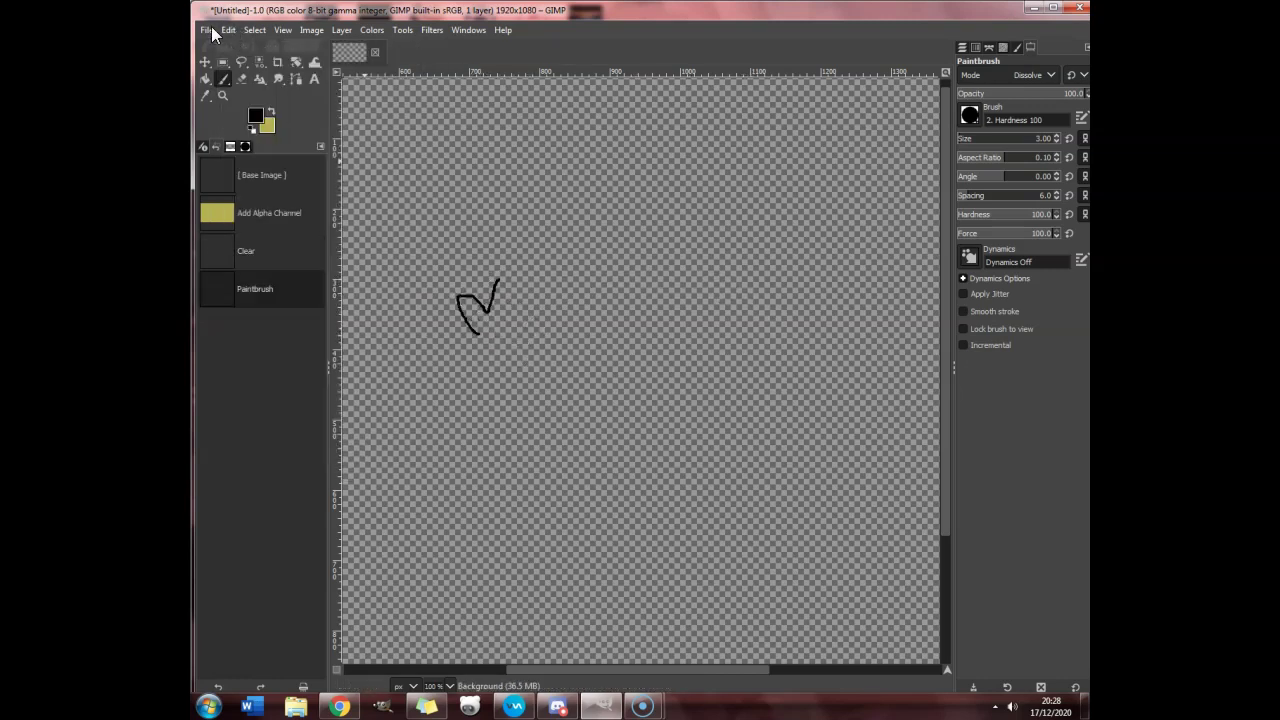
left_click(230, 29)
left_click(246, 49)
Step: Draw the wavy fluffy cuff, then the stocking's right side, foot and left side
mouse_move(470, 328)
left_mouse_down()
mouse_move(502, 275)
mouse_move(629, 261)
mouse_move(660, 285)
mouse_move(665, 318)
mouse_move(540, 339)
left_mouse_up()
left_click(228, 29)
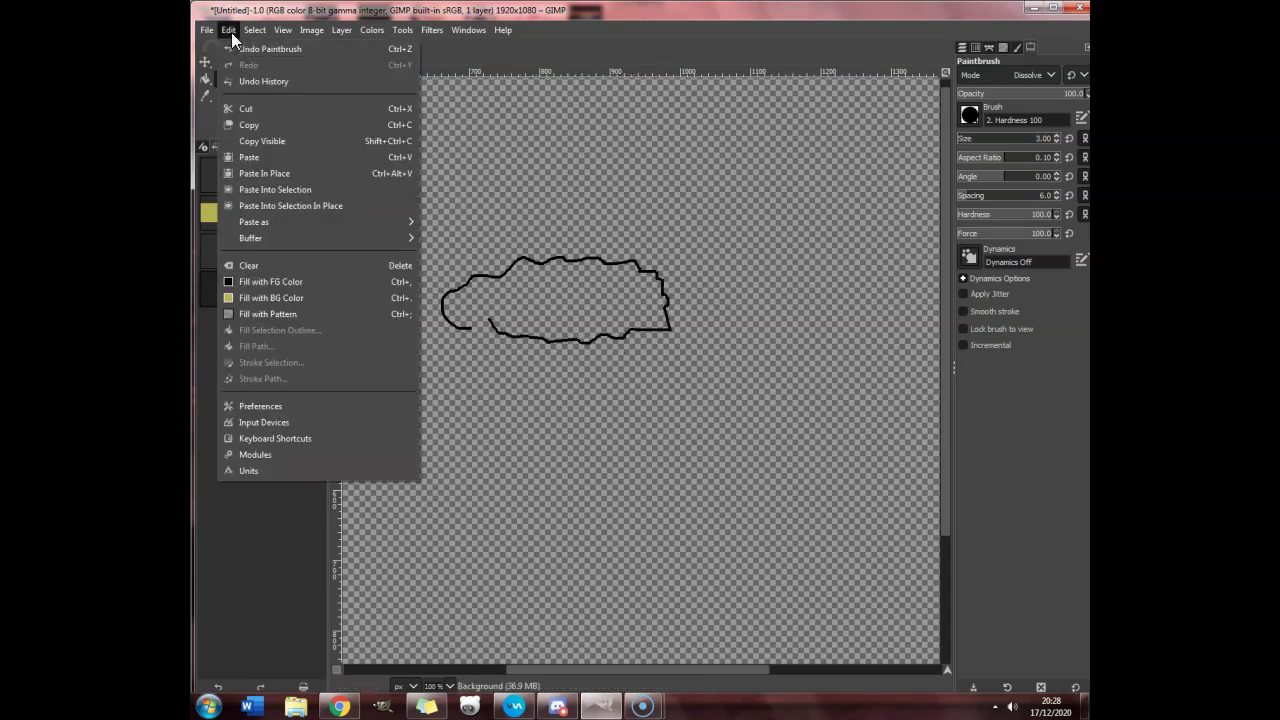
left_click(255, 51)
mouse_move(512, 328)
left_mouse_down()
mouse_move(491, 300)
mouse_move(546, 261)
mouse_move(695, 262)
mouse_move(727, 288)
mouse_move(680, 337)
mouse_move(646, 349)
mouse_move(555, 352)
mouse_move(522, 346)
mouse_move(512, 329)
mouse_move(618, 356)
left_mouse_up()
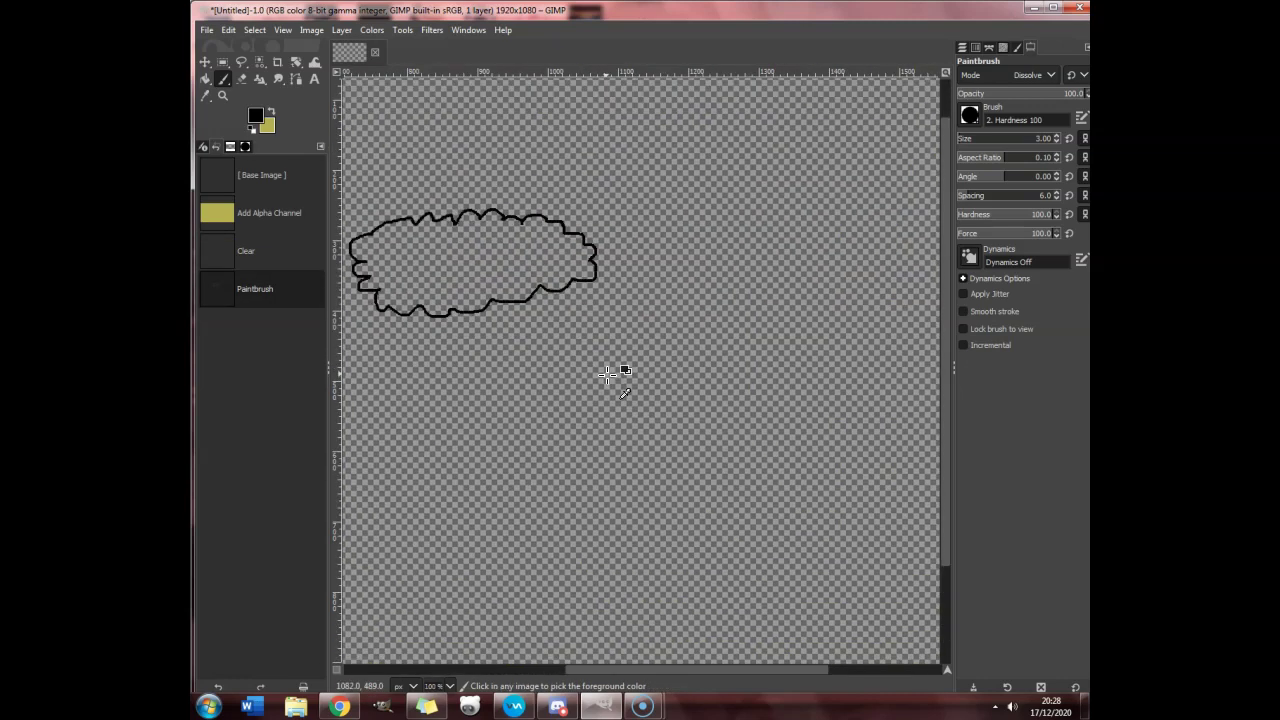
mouse_move(595, 277)
left_mouse_down()
mouse_move(613, 484)
mouse_move(792, 528)
mouse_move(758, 600)
mouse_move(632, 615)
mouse_move(486, 602)
left_mouse_up()
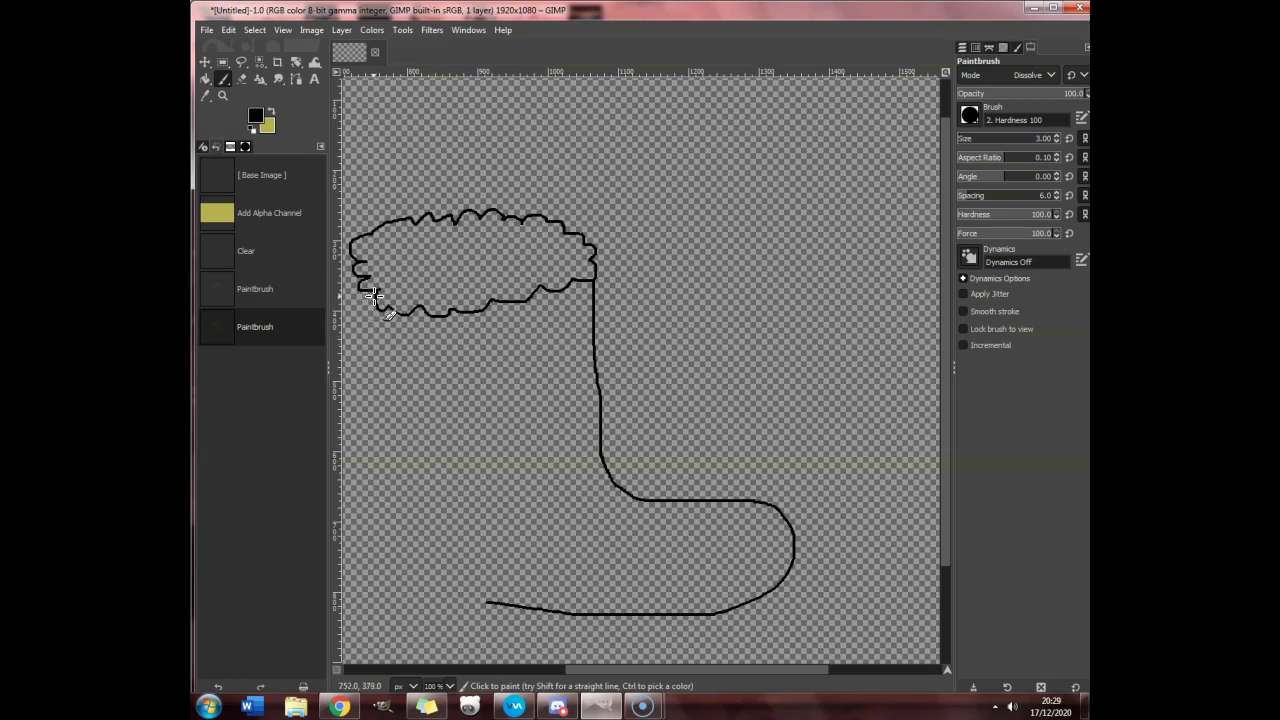
mouse_move(374, 295)
left_mouse_down()
mouse_move(386, 501)
mouse_move(423, 586)
mouse_move(498, 604)
left_mouse_up()
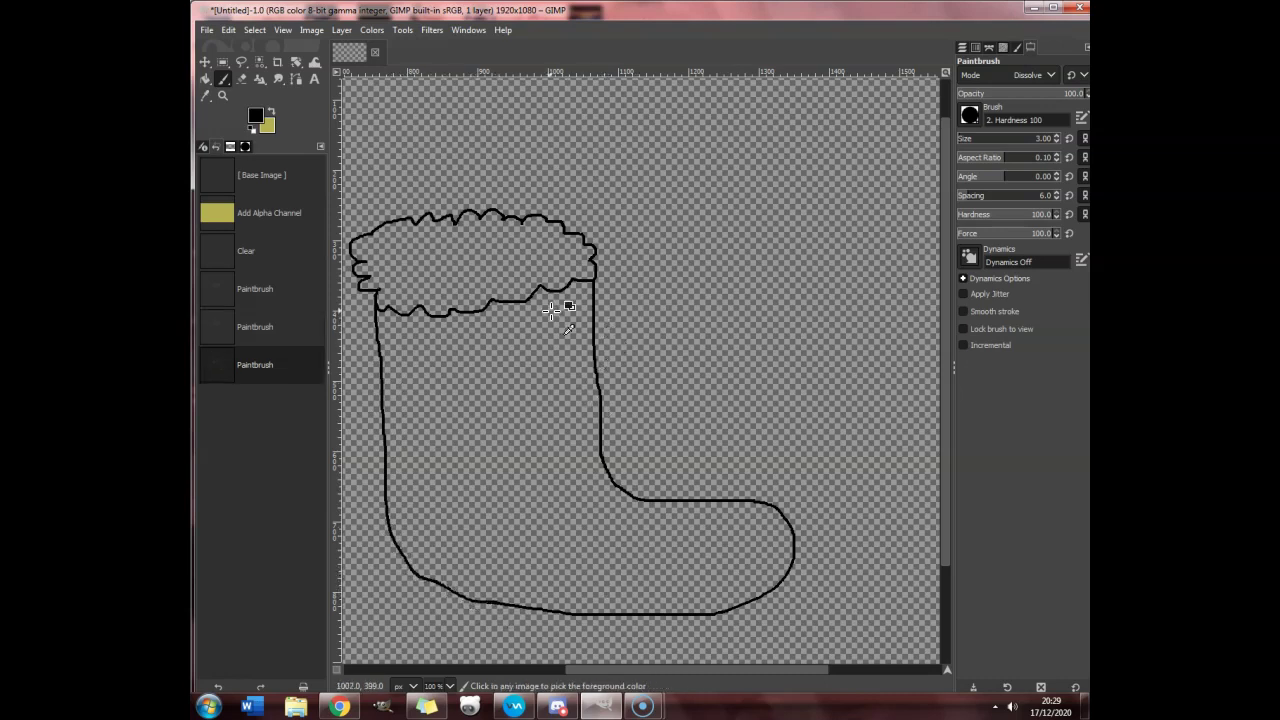
scroll(567, 297, "down", 1, "ctrl")
scroll(503, 281, "down", 2, "ctrl")
scroll(424, 297, "up", 2, "ctrl")
scroll(362, 293, "up", 1, "ctrl")
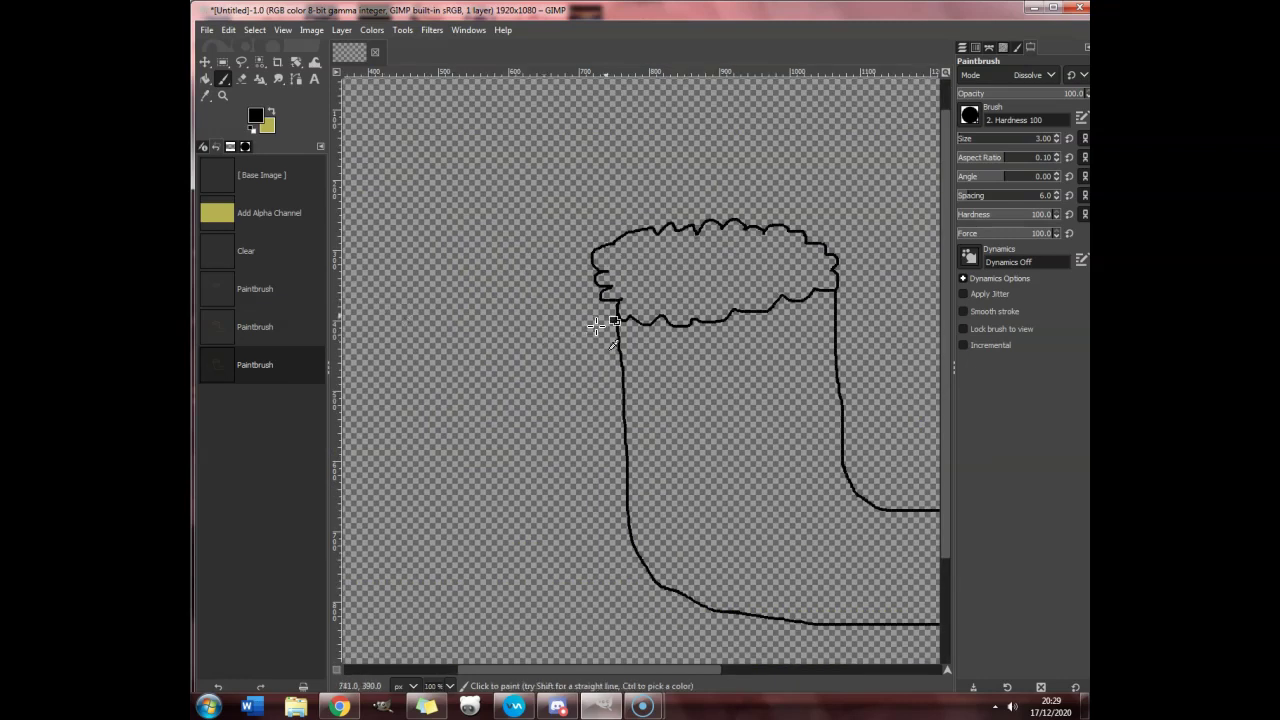
Step: Paint the rounded head outline rising above the cuff
left_click_drag(584, 666, 599, 666)
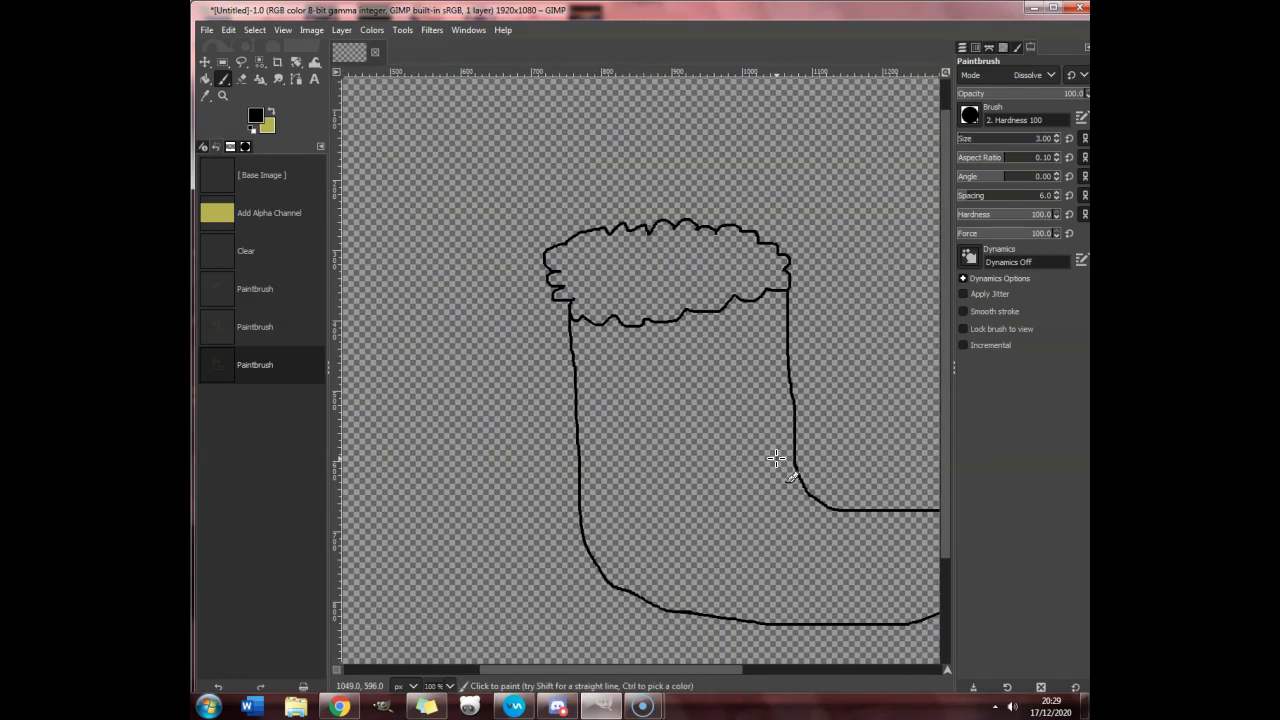
scroll(795, 392, "up", 1)
scroll(800, 260, "up", 1, "ctrl")
scroll(795, 300, "up", 1, "ctrl")
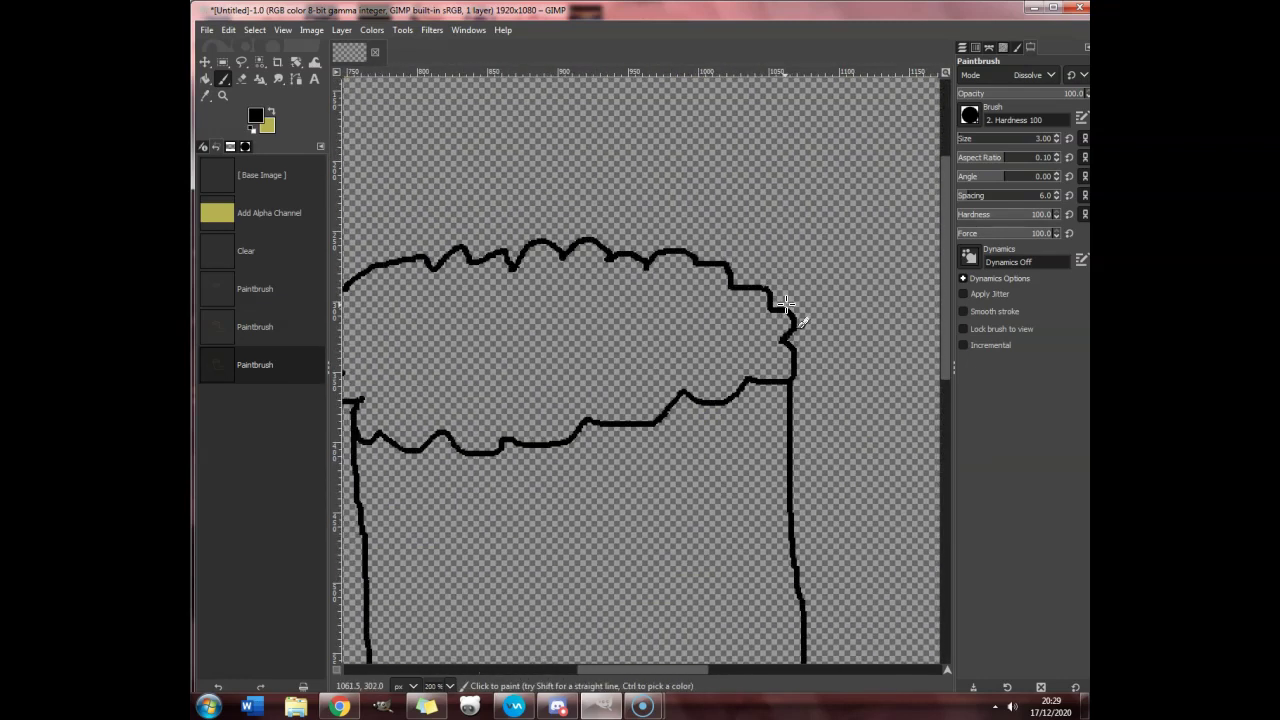
scroll(785, 295, "down", 1, "ctrl")
left_click_drag(782, 305, 745, 138)
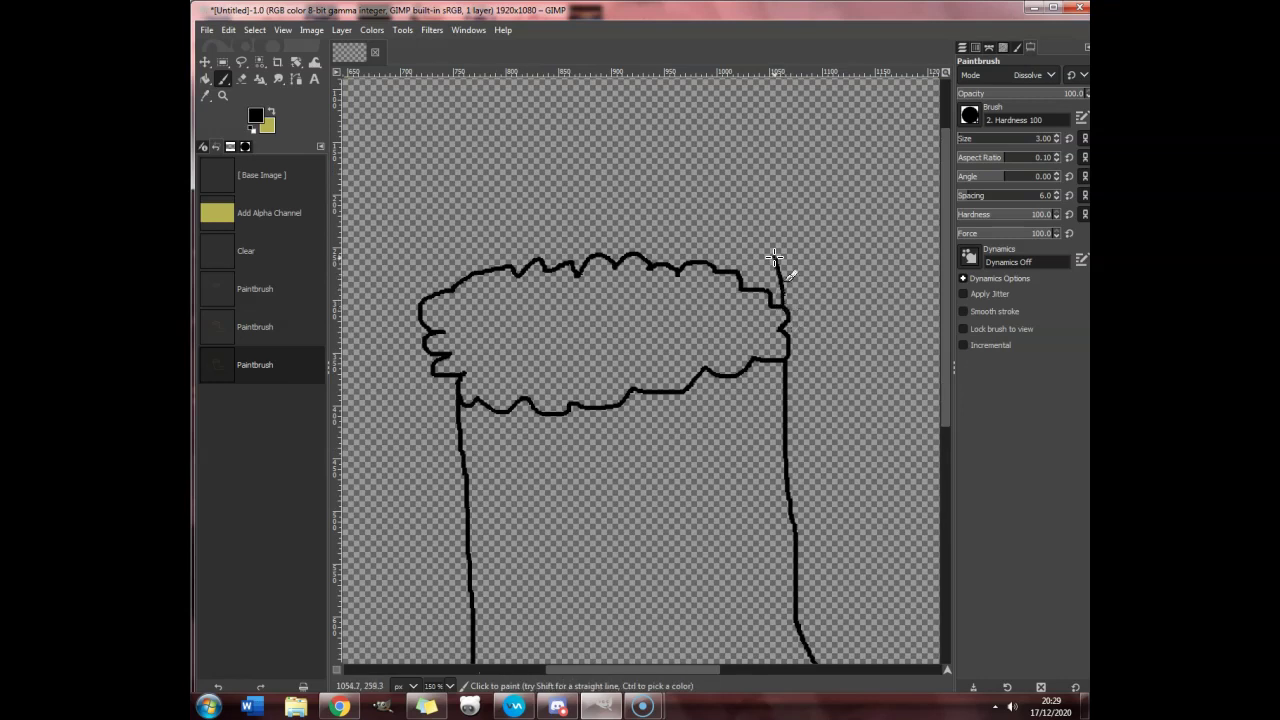
scroll(439, 313, "up", 2)
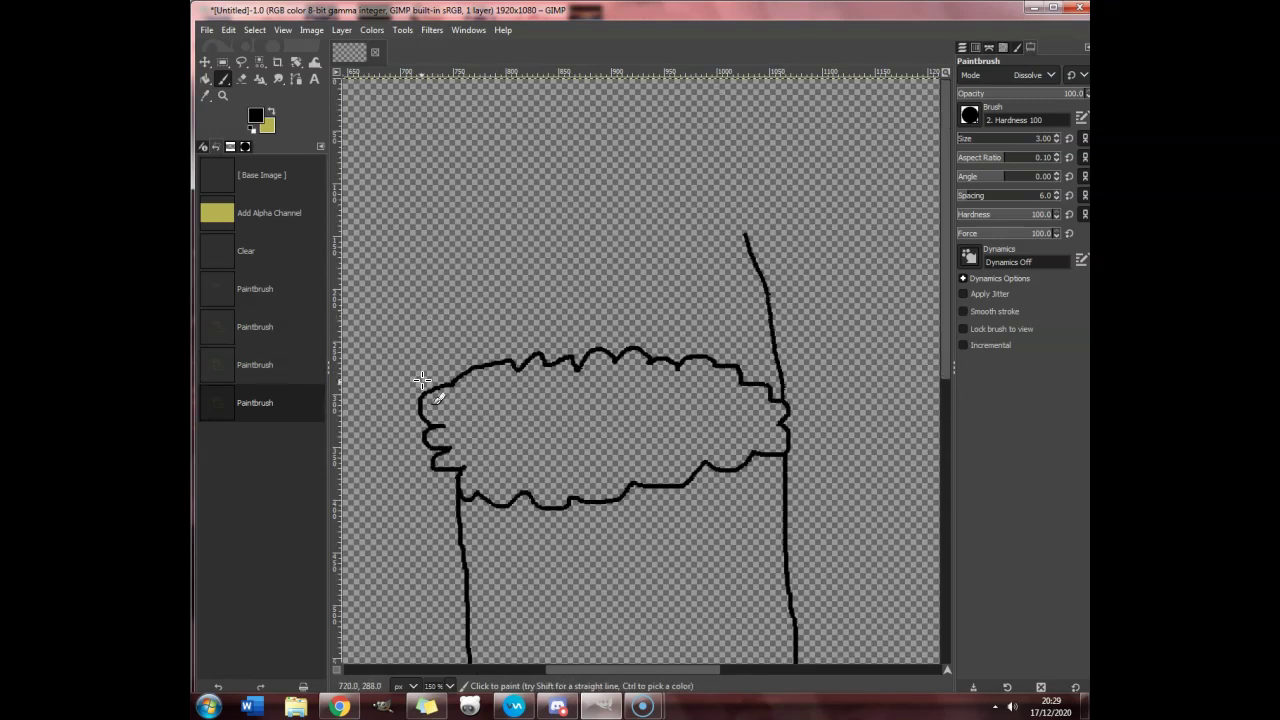
mouse_move(421, 387)
left_mouse_down()
mouse_move(567, 178)
mouse_move(735, 200)
left_mouse_up()
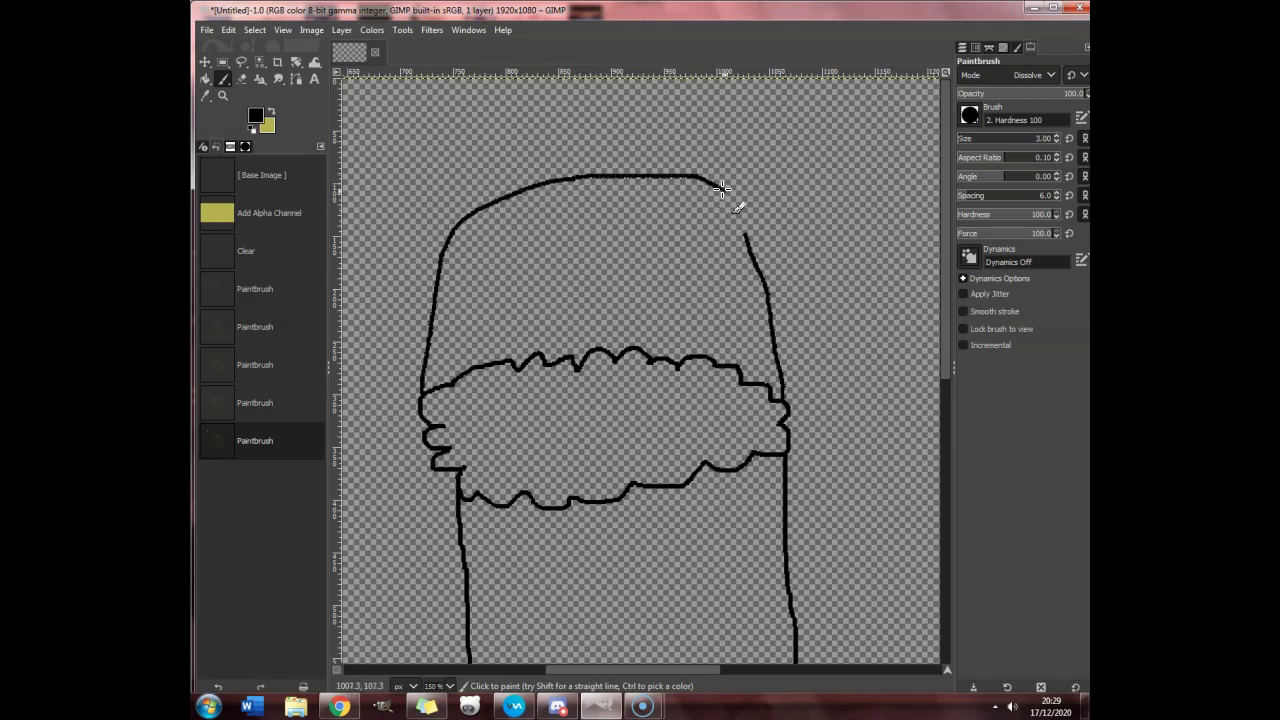
left_click_drag(735, 200, 766, 251)
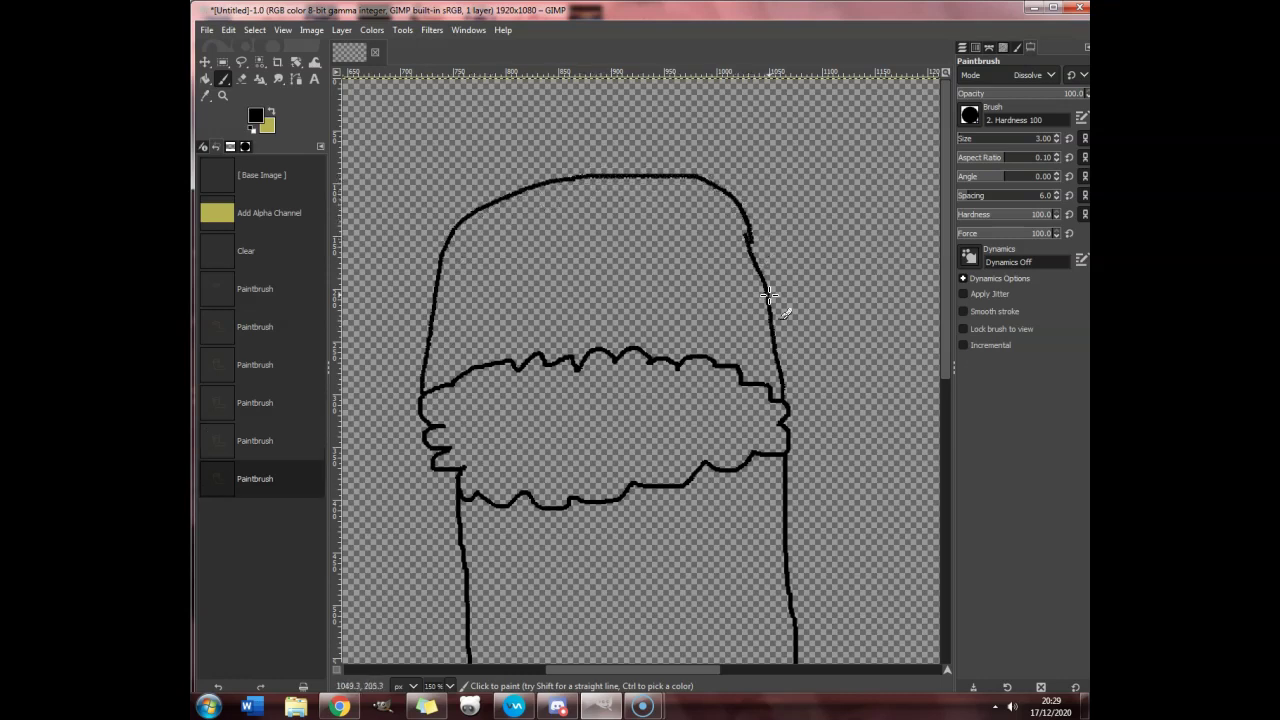
scroll(773, 243, "up", 3, "ctrl")
left_click_drag(757, 345, 702, 175)
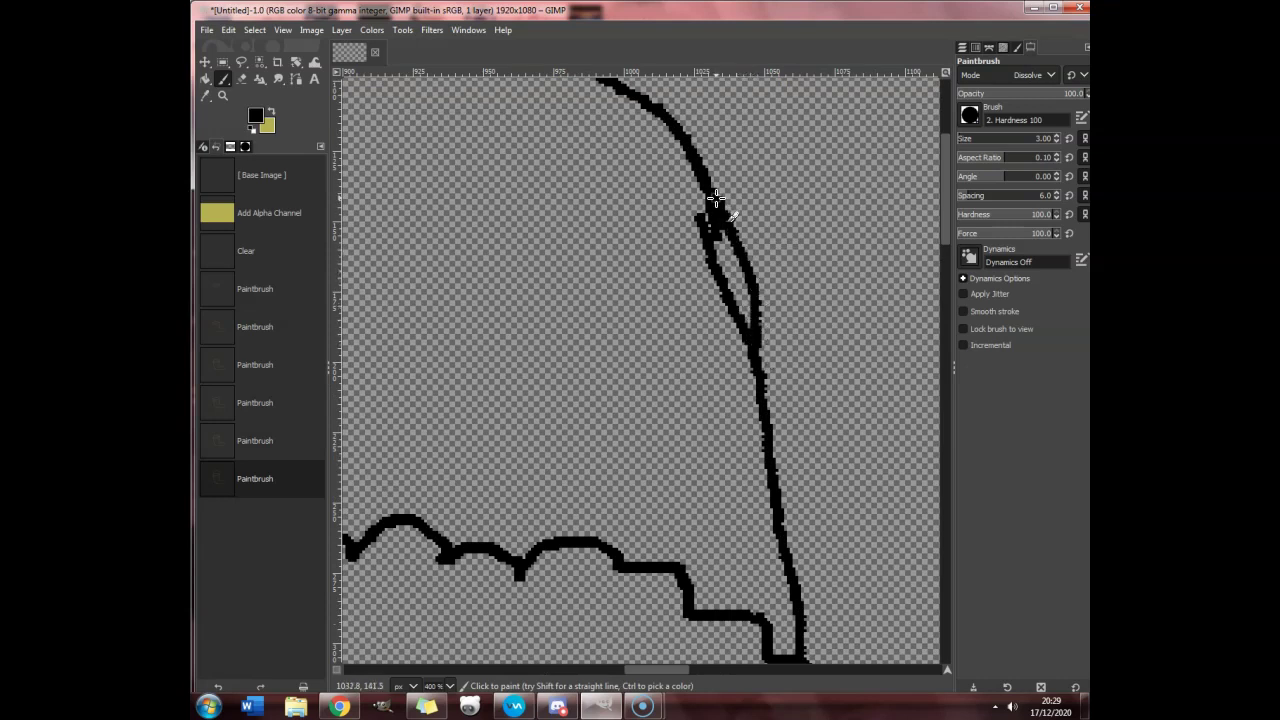
Step: Erase the doubled line along the head's right edge with an enlarged eraser, then return to Paintbrush
left_click(241, 78)
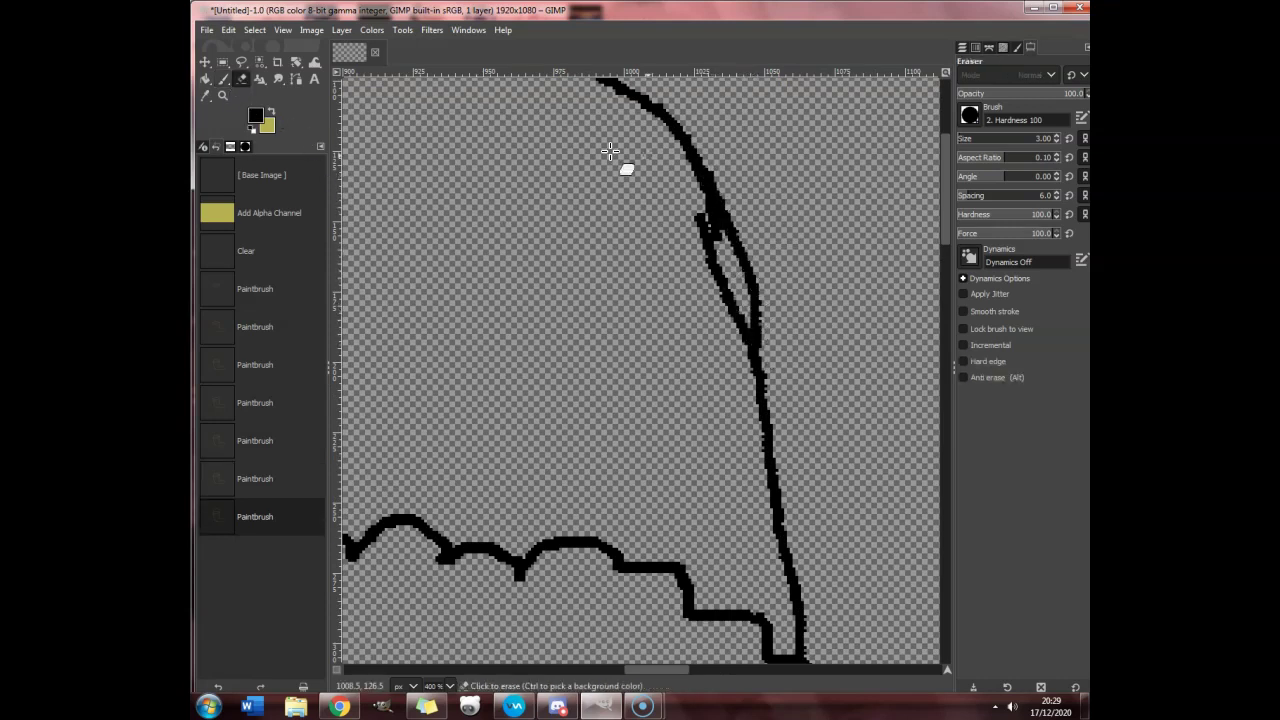
key("bracketright")
left_click_drag(705, 205, 743, 371)
left_click_drag(710, 280, 681, 218)
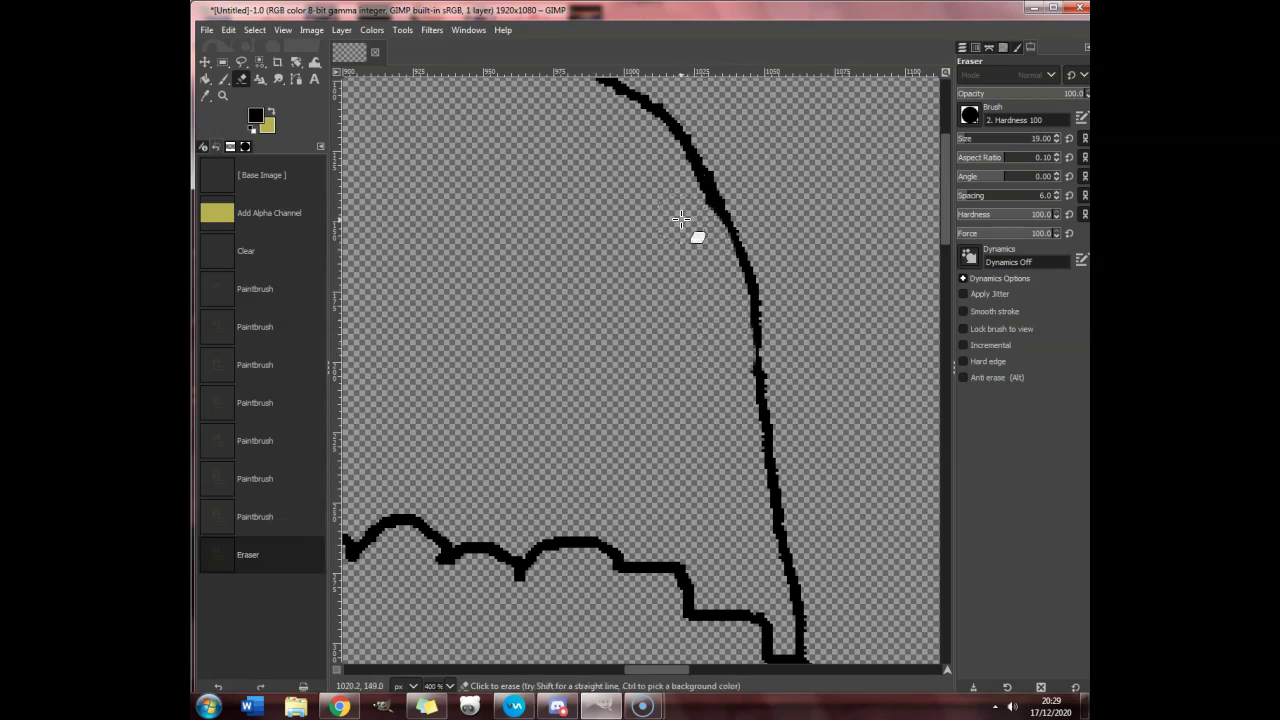
key("p")
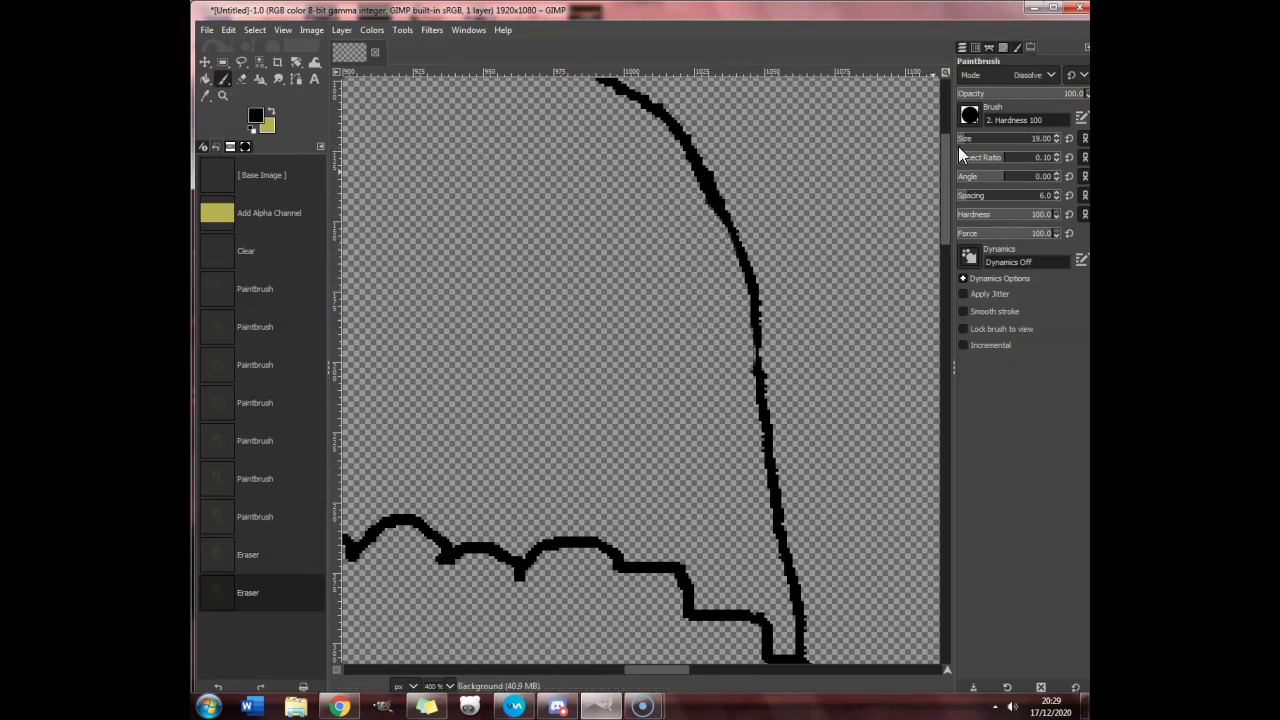
scroll(651, 309, "down", 2)
scroll(551, 330, "down", 1)
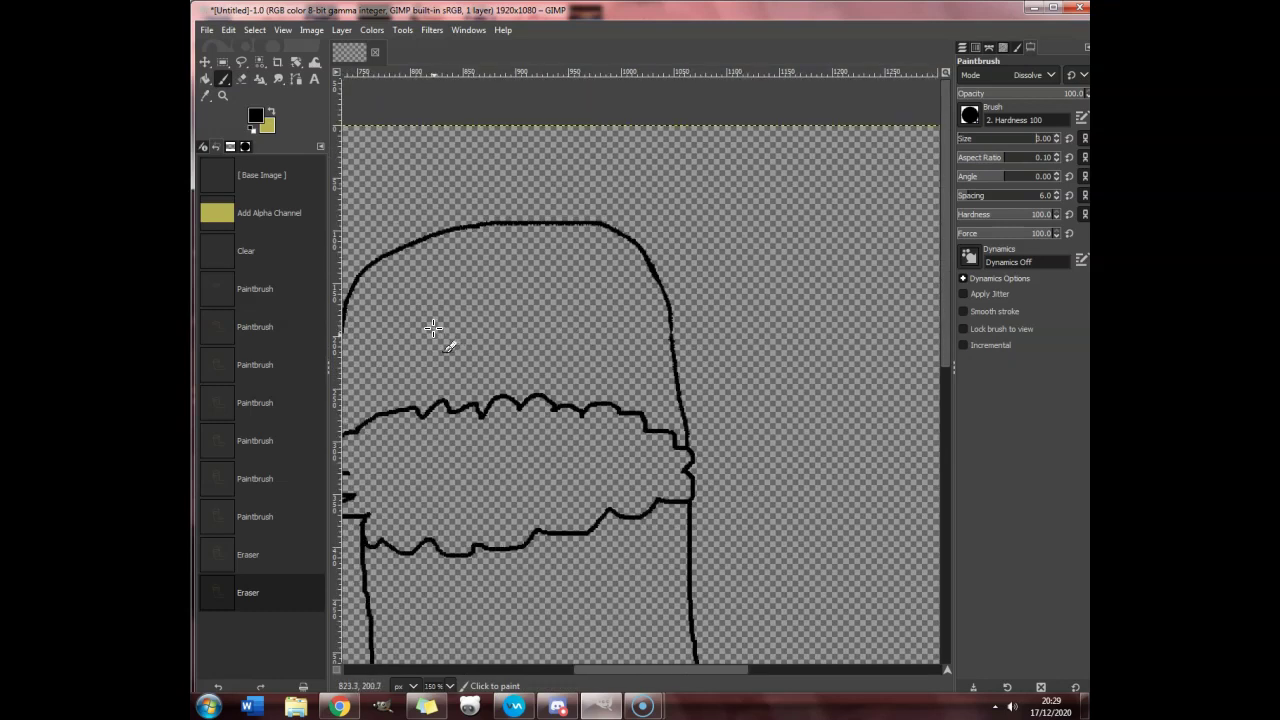
scroll(443, 386, "up", 1)
scroll(610, 592, "up", 1)
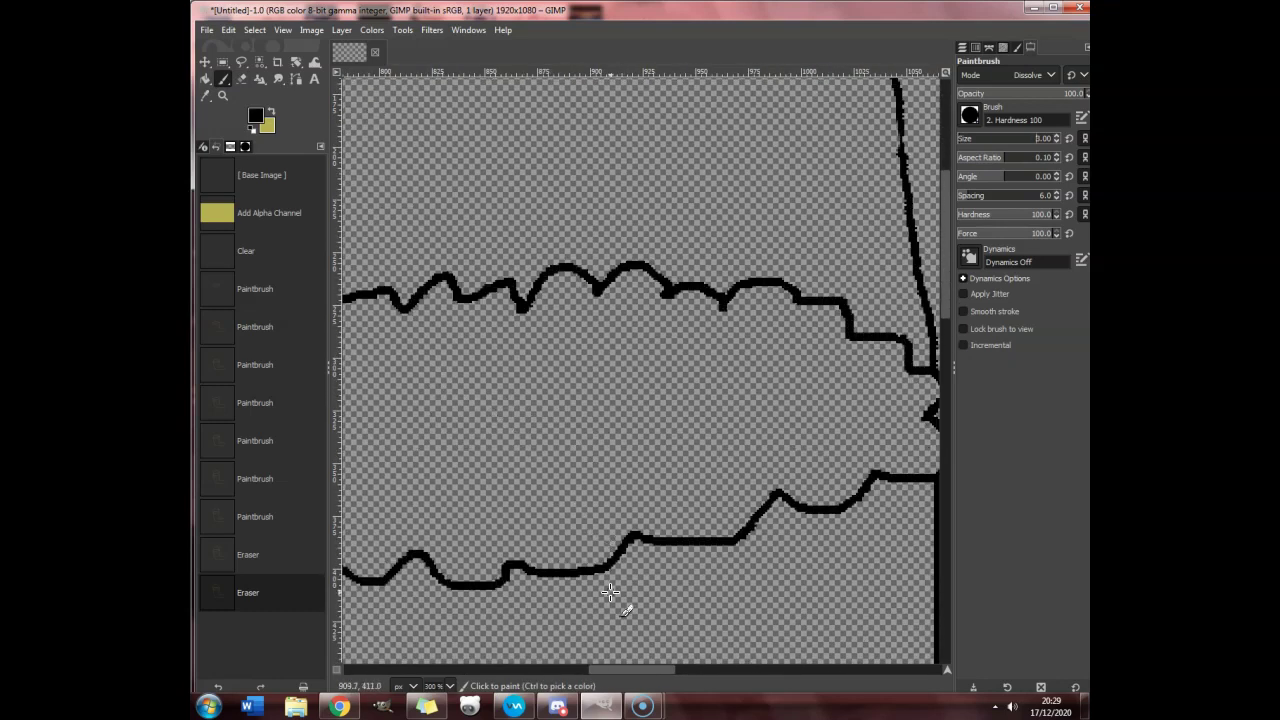
scroll(557, 386, "down", 1)
scroll(457, 343, "down", 2)
scroll(409, 343, "up", 1)
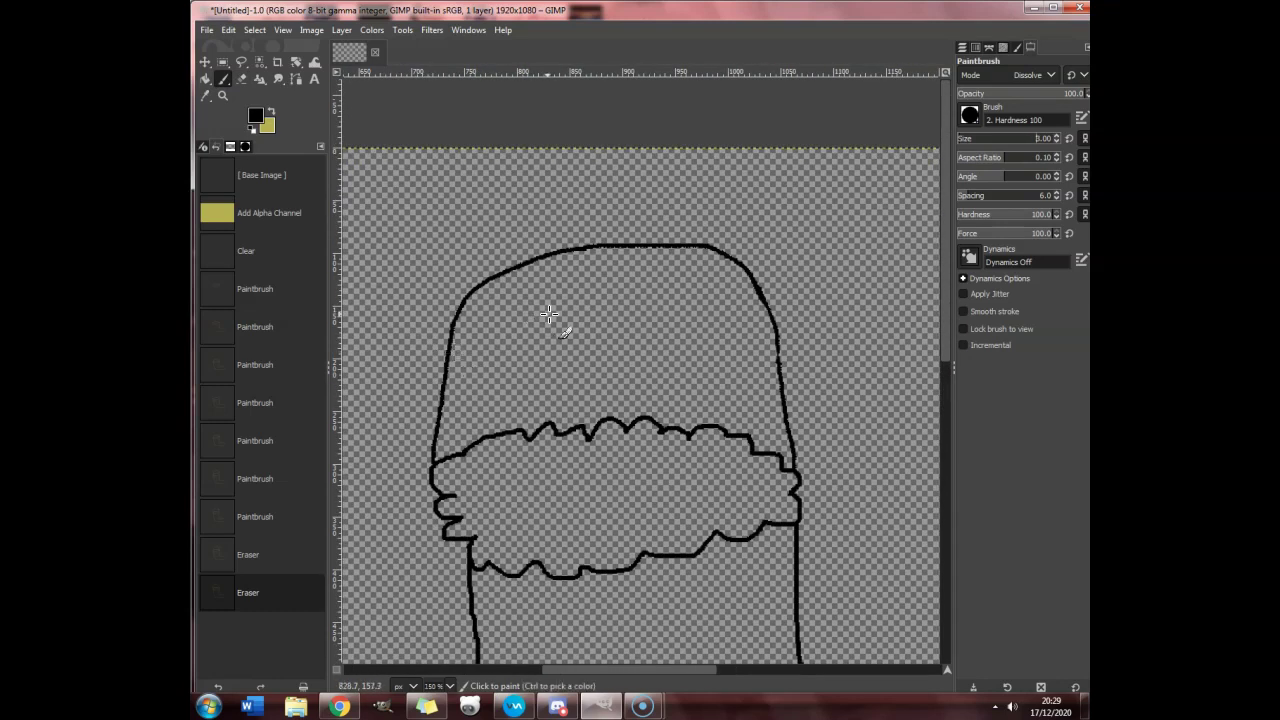
scroll(549, 314, "up", 1)
Step: Draw the left pointed eye loop and a small W-shaped mouth above the cuff
left_click_drag(506, 300, 543, 331)
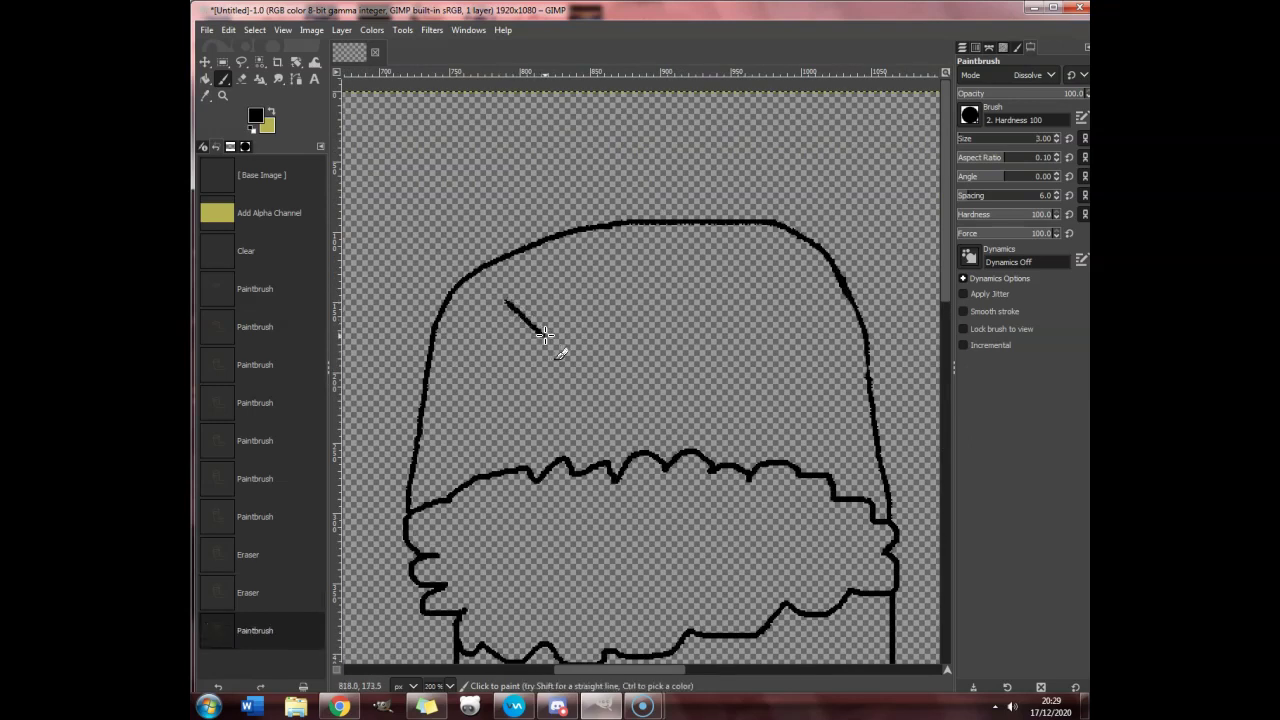
left_click_drag(583, 421, 684, 414)
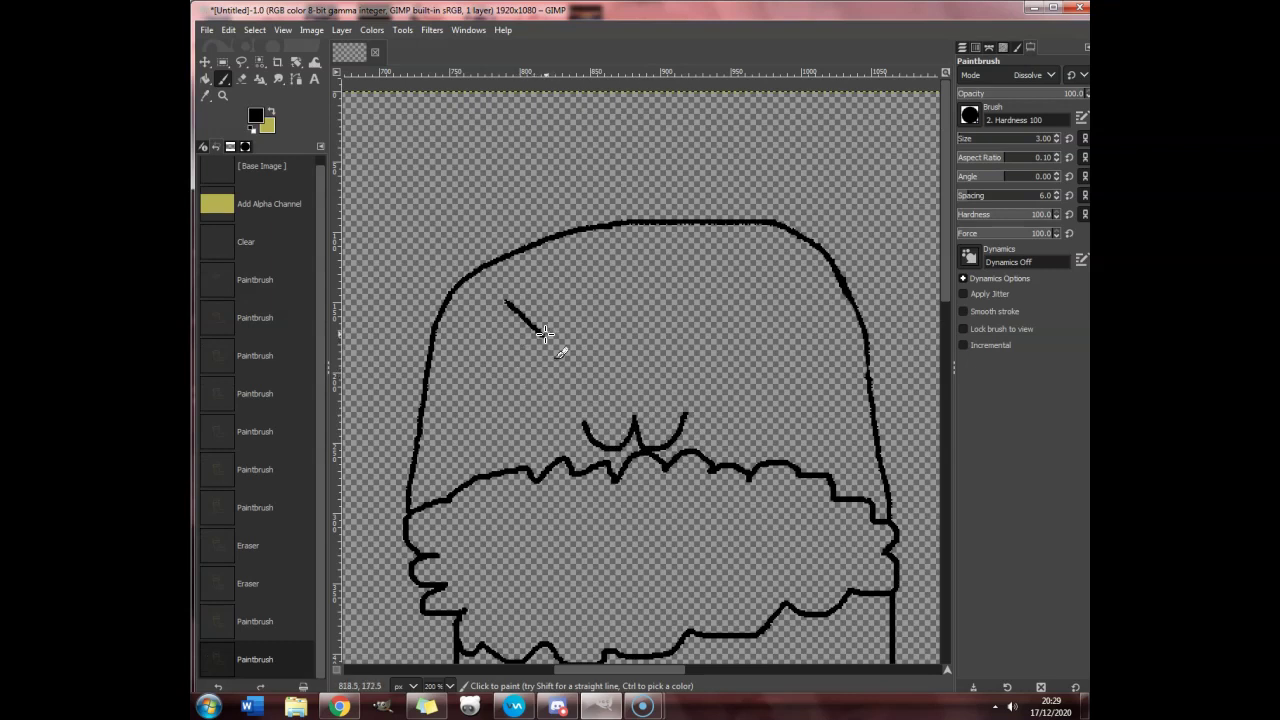
mouse_move(544, 333)
left_mouse_down()
mouse_move(536, 395)
mouse_move(499, 382)
mouse_move(505, 302)
left_mouse_up()
scroll(504, 305, "up", 1)
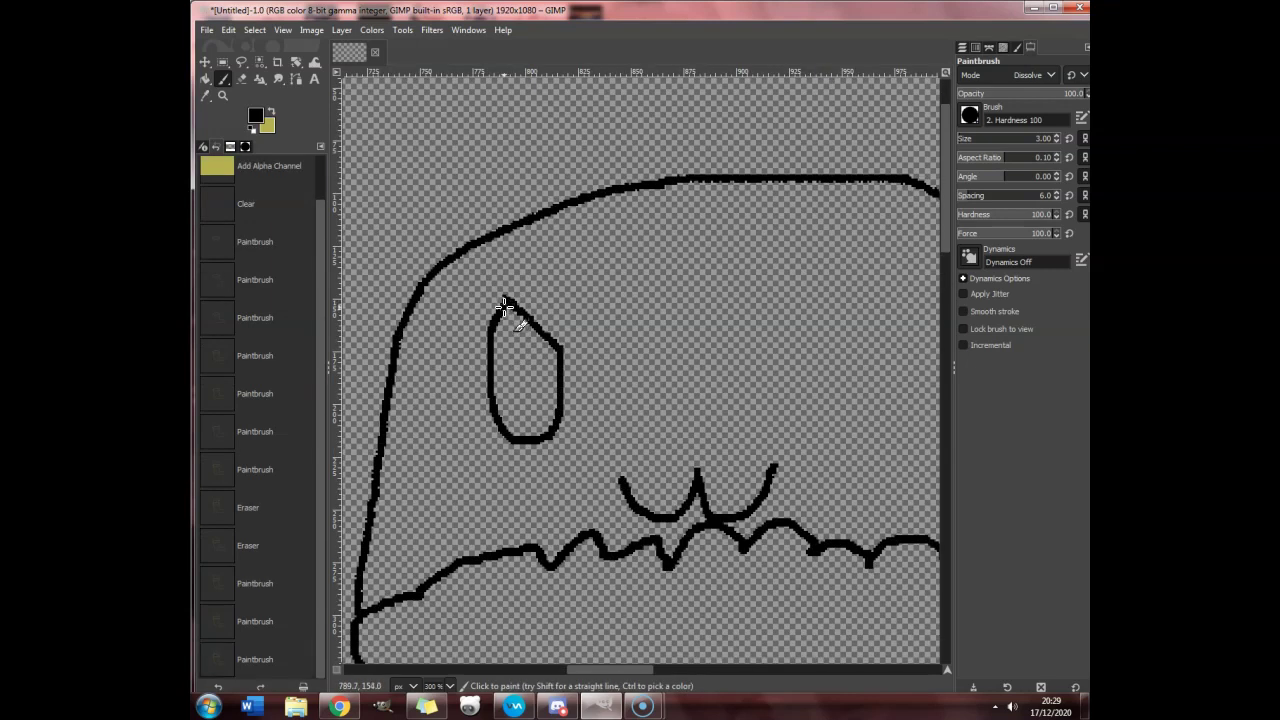
scroll(534, 368, "up", 1)
Step: Add the right eye and both pupils, redrawing the second pupil as a hollow circle
mouse_move(520, 378)
left_mouse_down()
mouse_move(540, 367)
mouse_move(523, 397)
mouse_move(521, 380)
left_mouse_up()
scroll(782, 333, "down", 4)
scroll(775, 320, "up", 2)
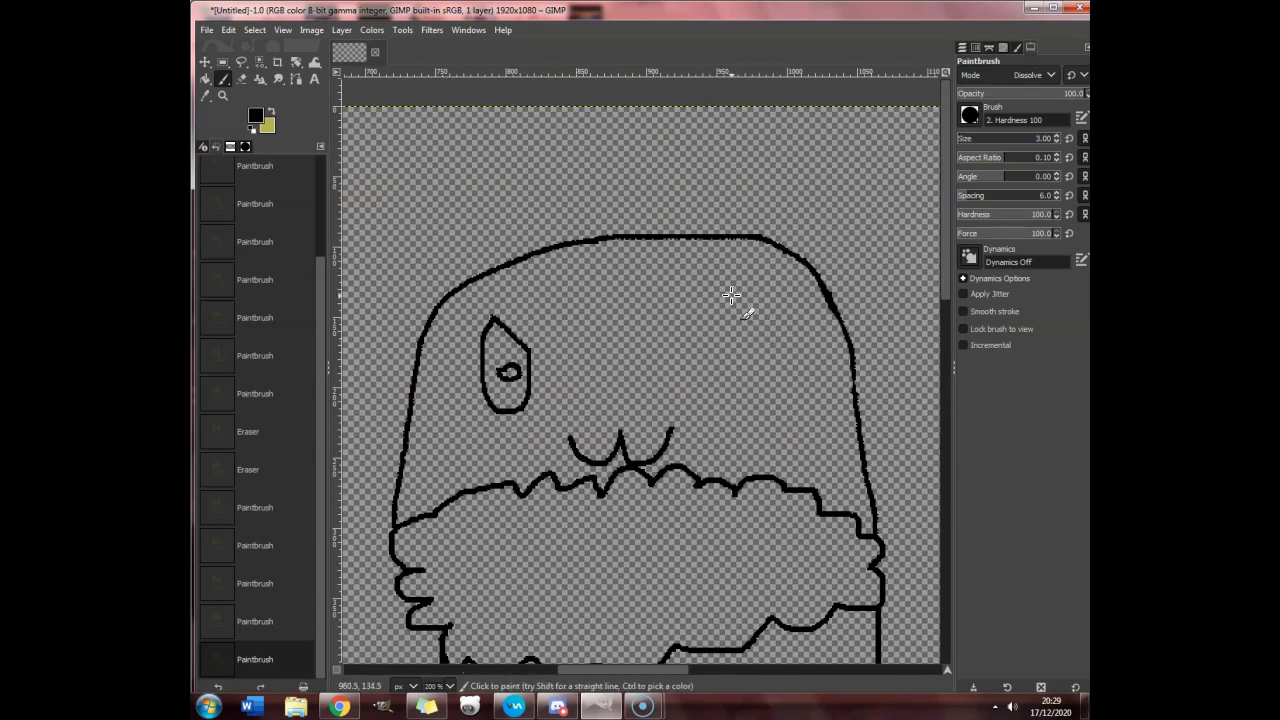
mouse_move(728, 296)
left_mouse_down()
mouse_move(692, 334)
mouse_move(706, 400)
mouse_move(733, 395)
mouse_move(752, 345)
mouse_move(733, 290)
left_mouse_up()
scroll(724, 345, "up", 1, "ctrl")
scroll(724, 345, "up", 1, "ctrl")
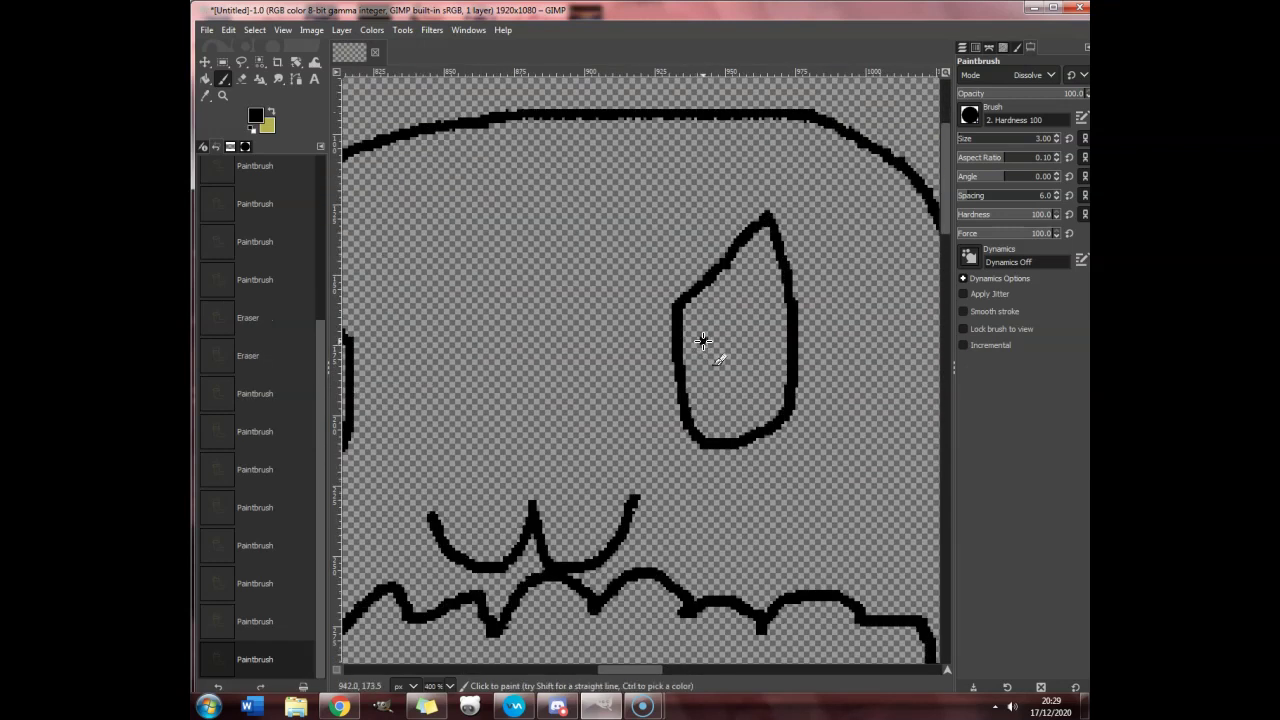
mouse_move(708, 345)
left_mouse_down()
mouse_move(714, 362)
mouse_move(706, 350)
left_mouse_up()
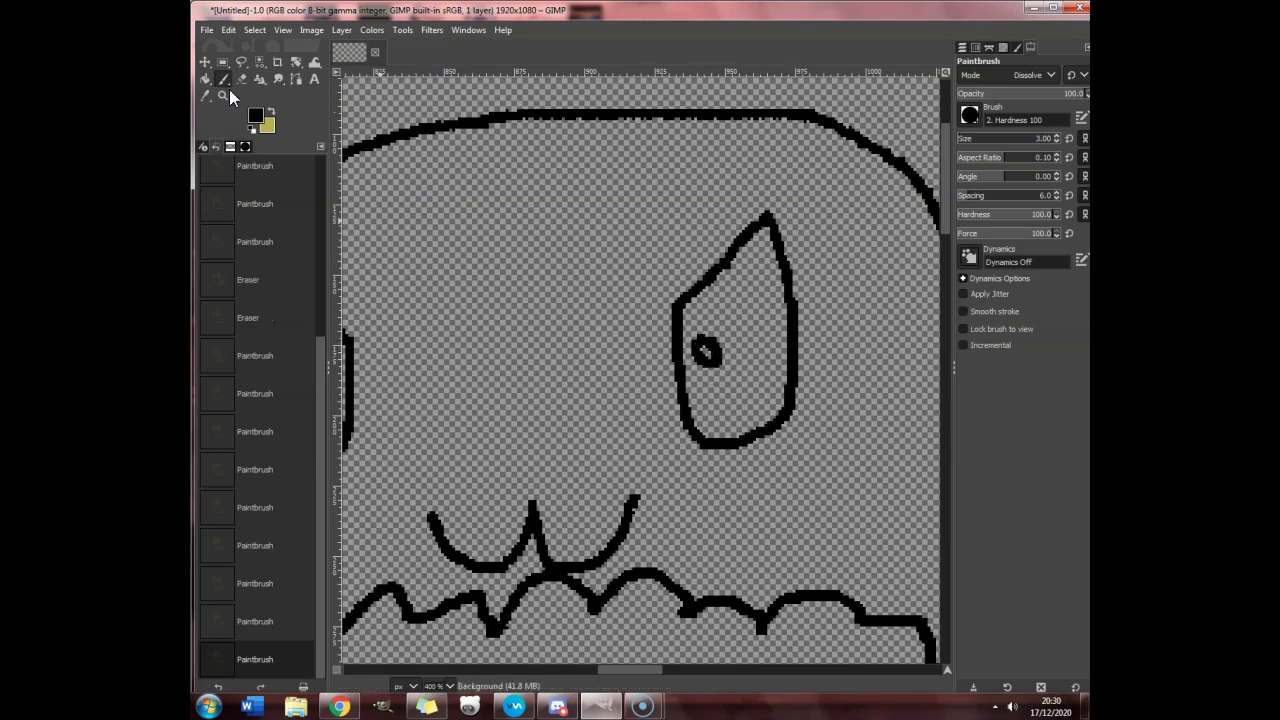
left_click(228, 30)
left_click(255, 49)
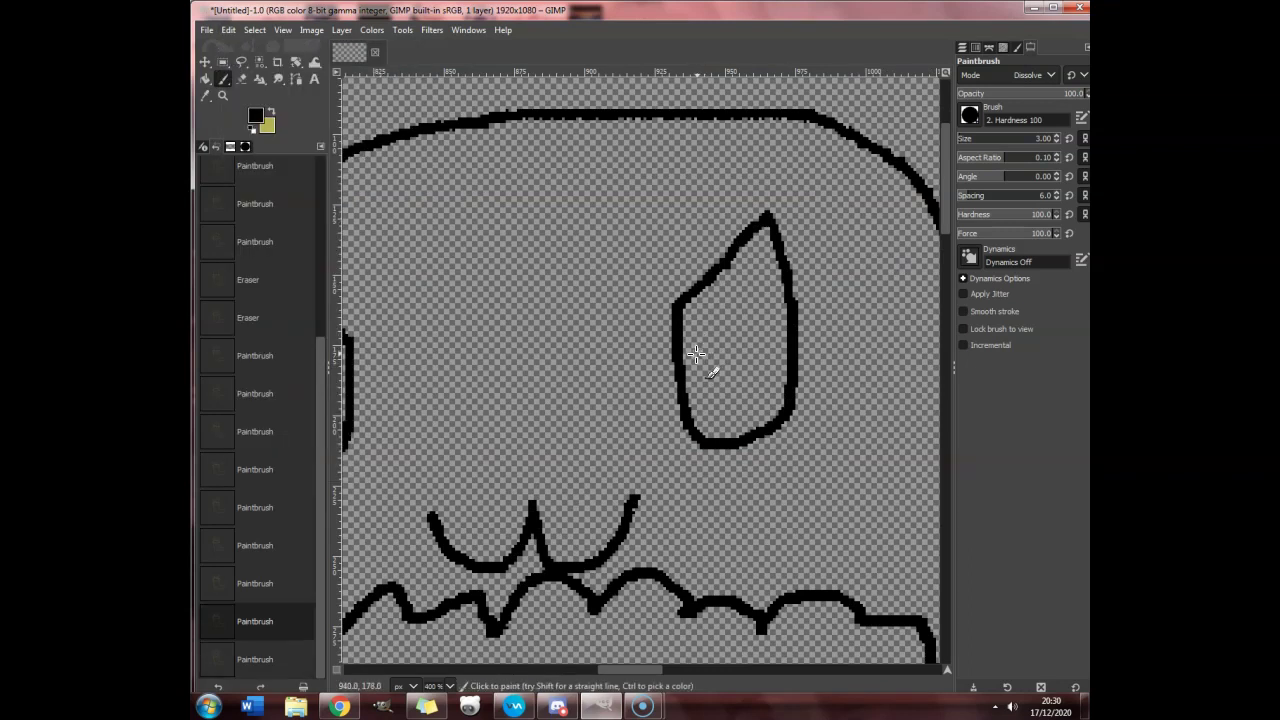
mouse_move(708, 373)
left_mouse_down()
mouse_move(723, 351)
mouse_move(722, 362)
left_mouse_up()
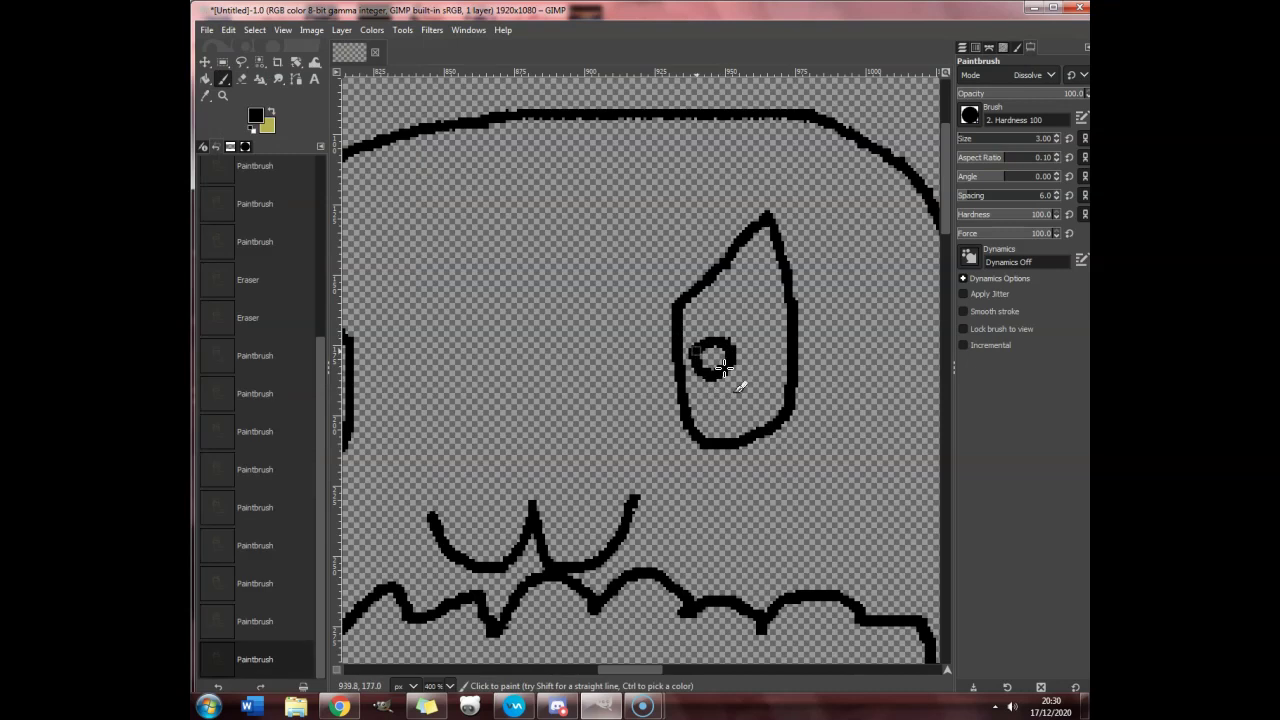
scroll(551, 226, "down", 2)
scroll(551, 226, "down", 1)
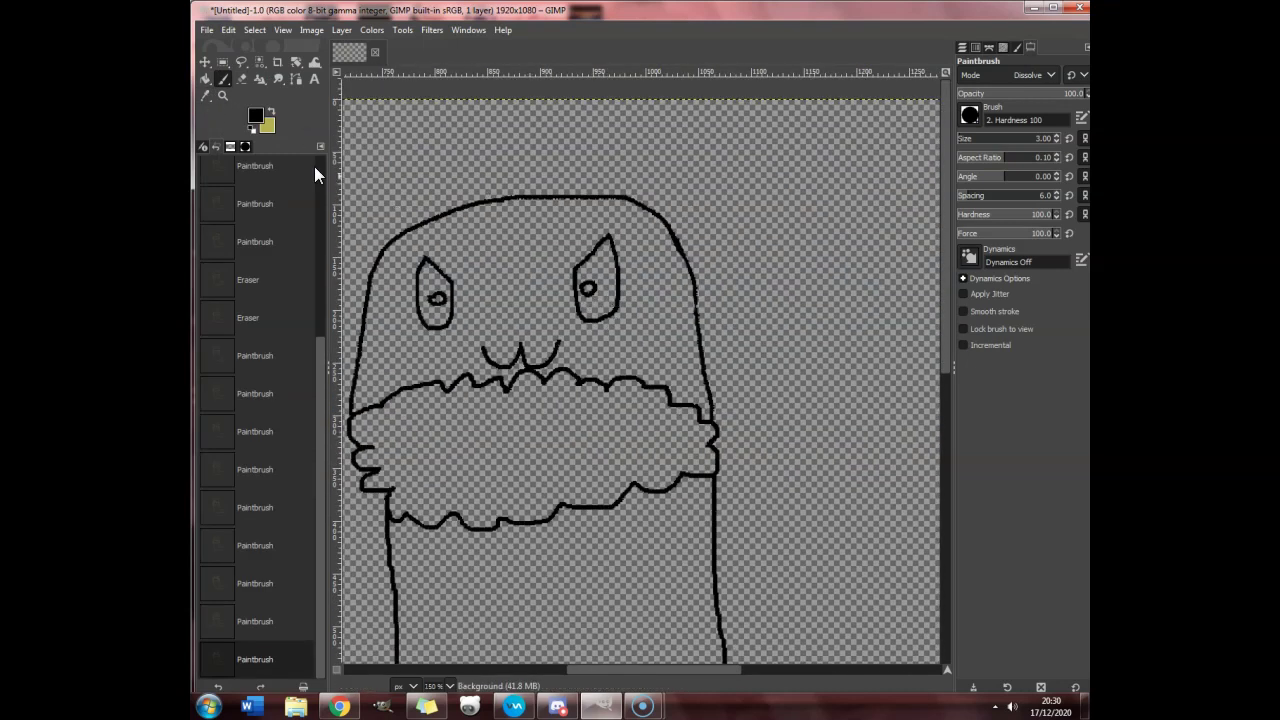
Step: Bucket-fill both eyes black and the stocking body bright red
left_click(205, 80)
scroll(464, 316, "up", 2)
left_click(445, 320)
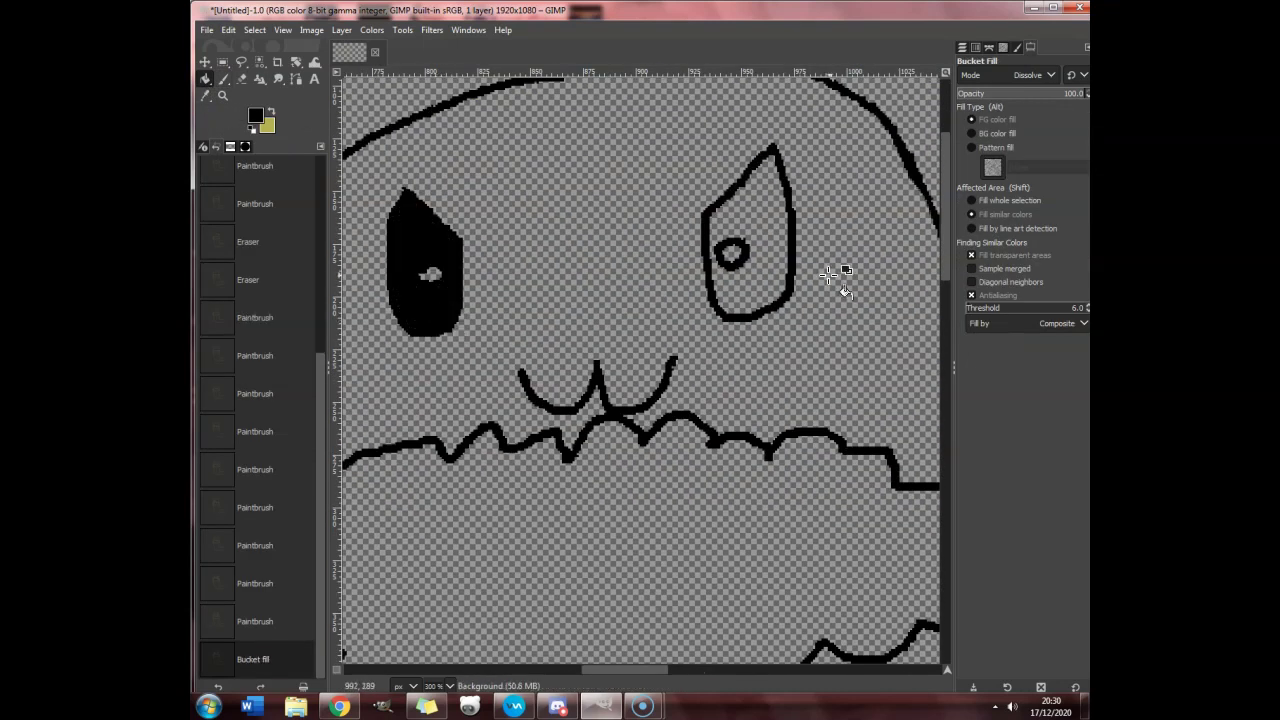
left_click(757, 291)
scroll(745, 305, "down", 4)
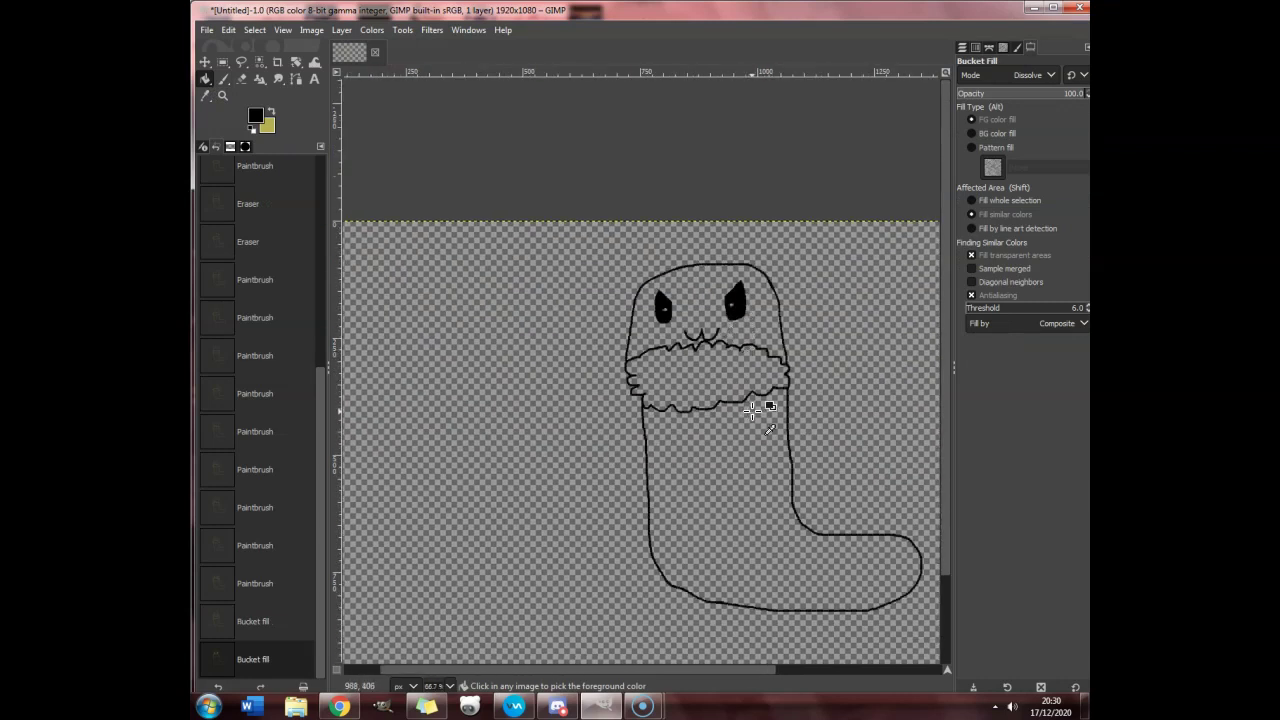
left_click(256, 116)
left_click_drag(507, 266, 526, 207)
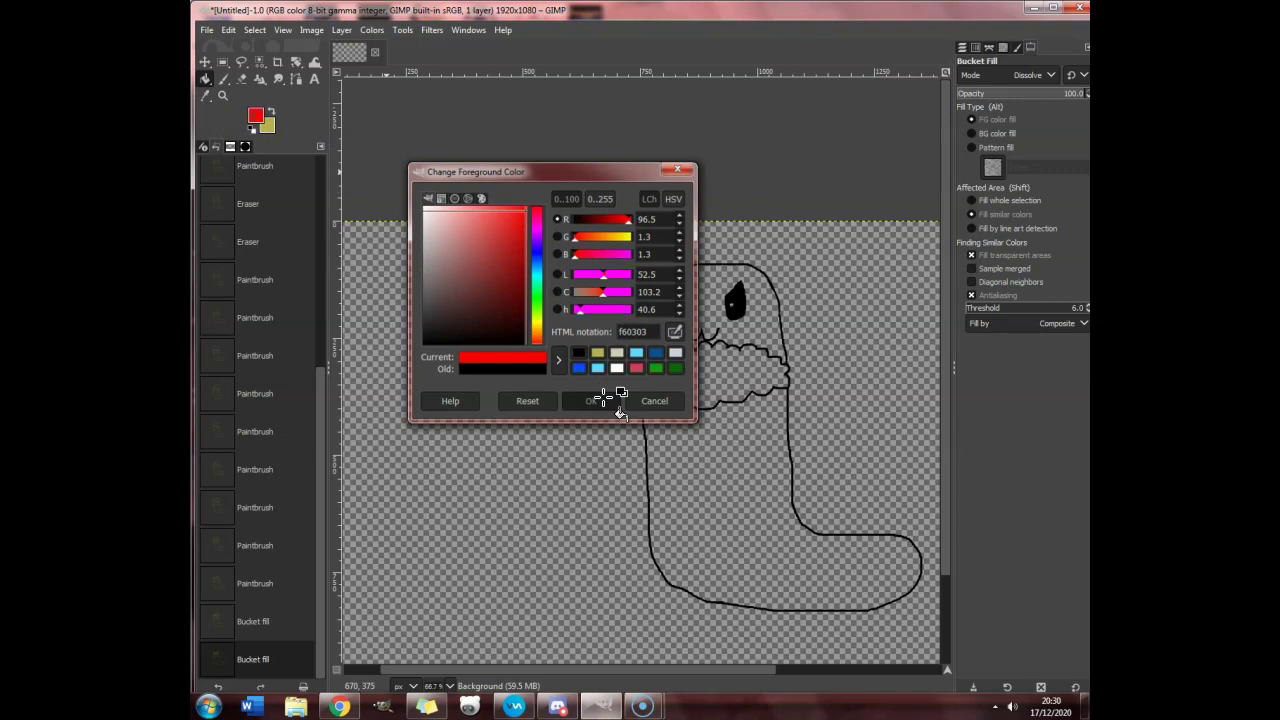
left_click(591, 401)
left_click(699, 468)
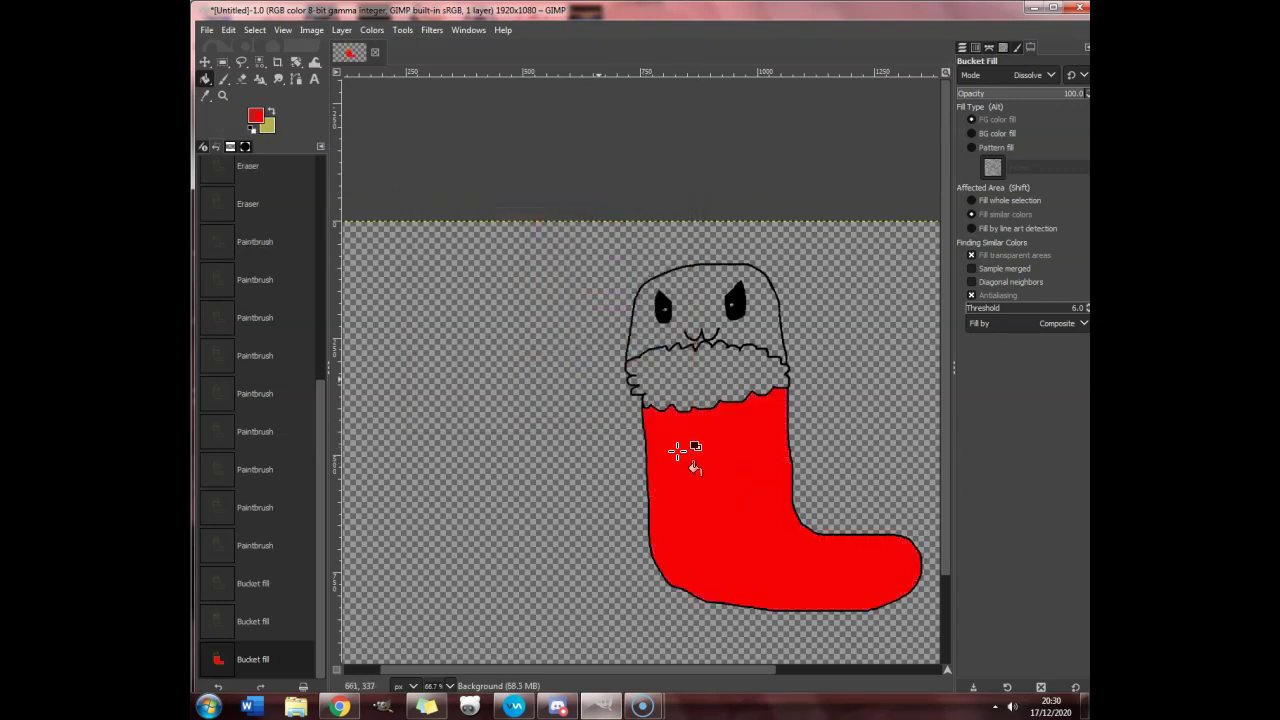
Step: Fill the fluffy cuff white
left_click(256, 116)
left_click(422, 204)
left_click(599, 409)
left_click(730, 378)
left_click(256, 116)
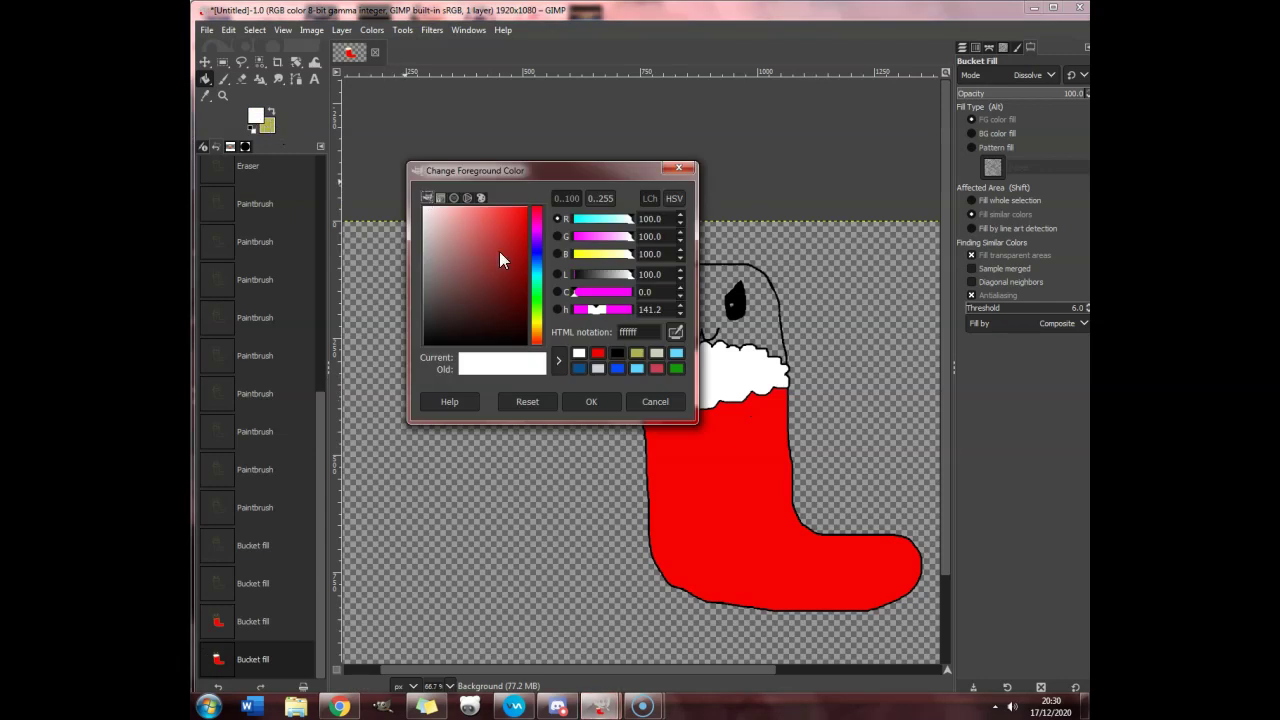
left_click_drag(542, 250, 545, 334)
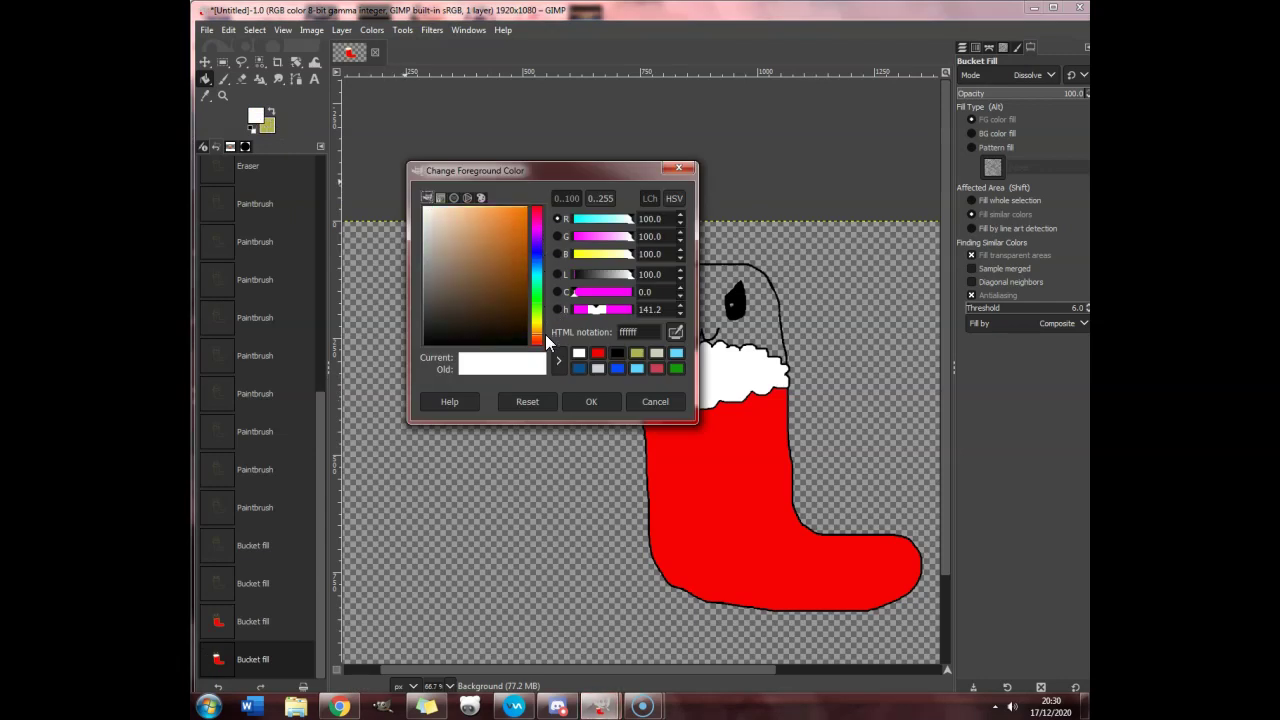
Step: Fill the Goomba's head dark brown (684324)
left_click(488, 248)
left_click_drag(488, 248, 490, 288)
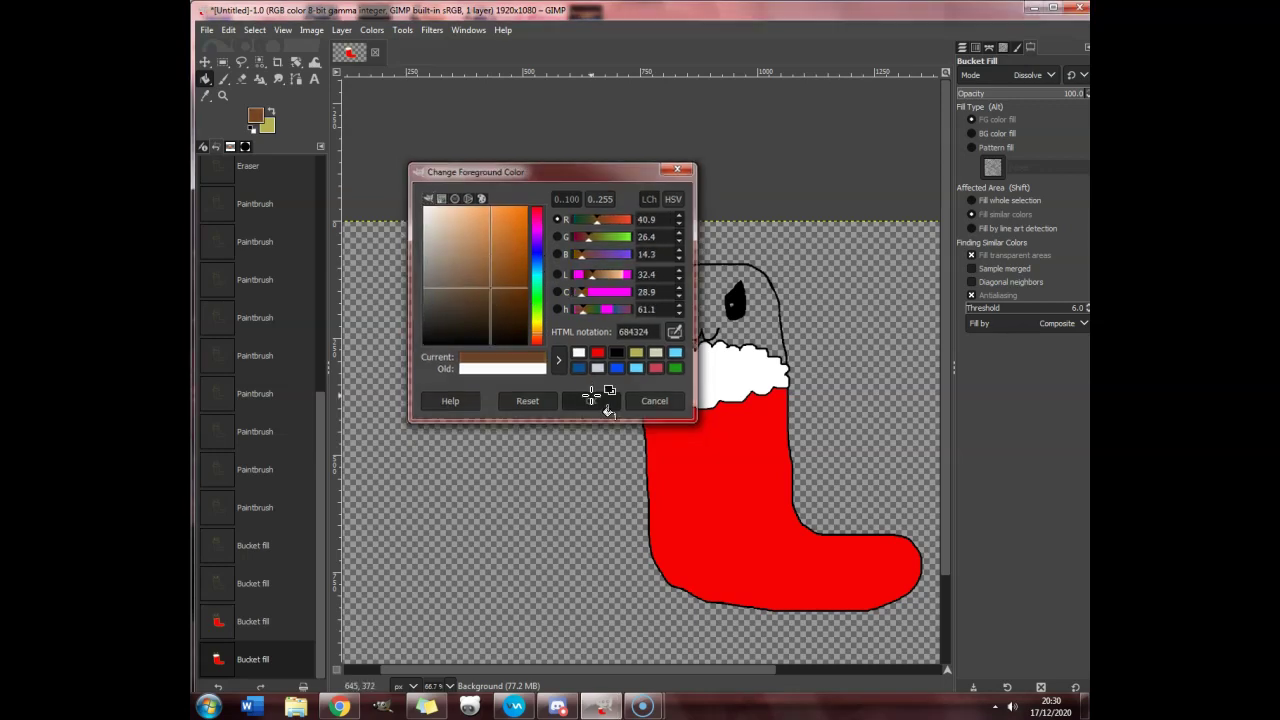
left_click(591, 401)
left_click(764, 316)
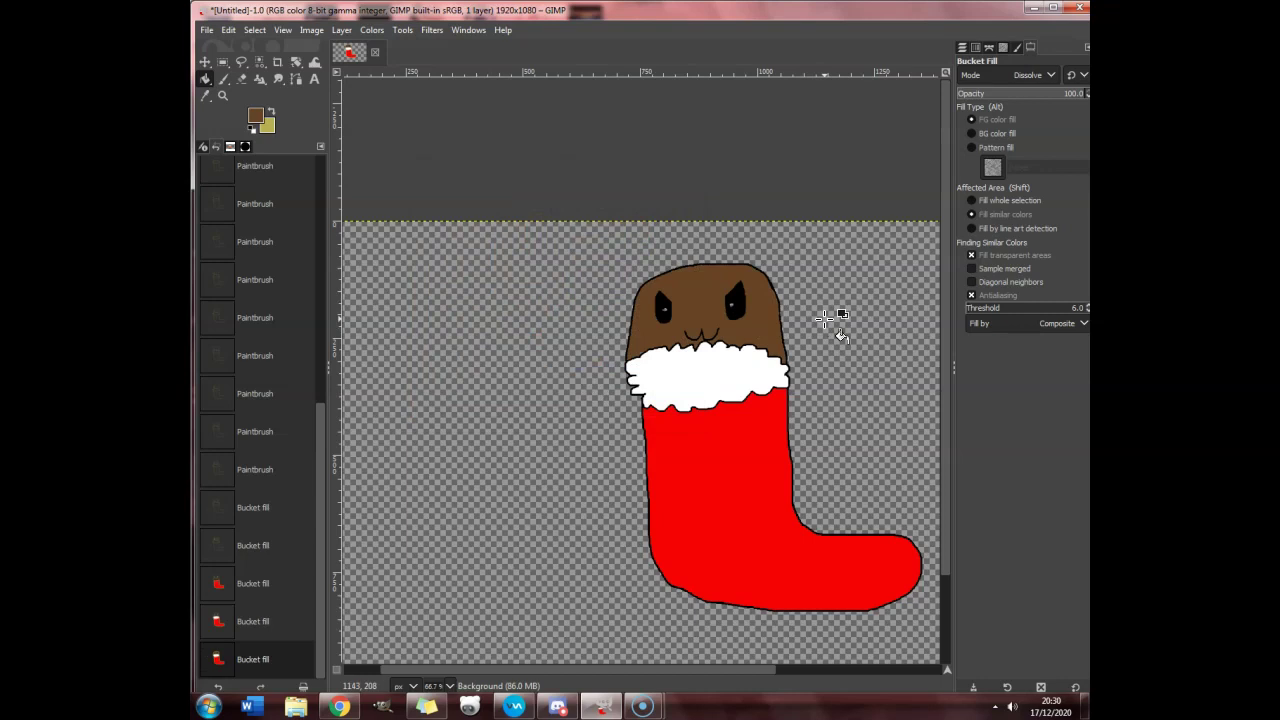
Step: Add a white highlight inside the left and right eyes
left_click(256, 118)
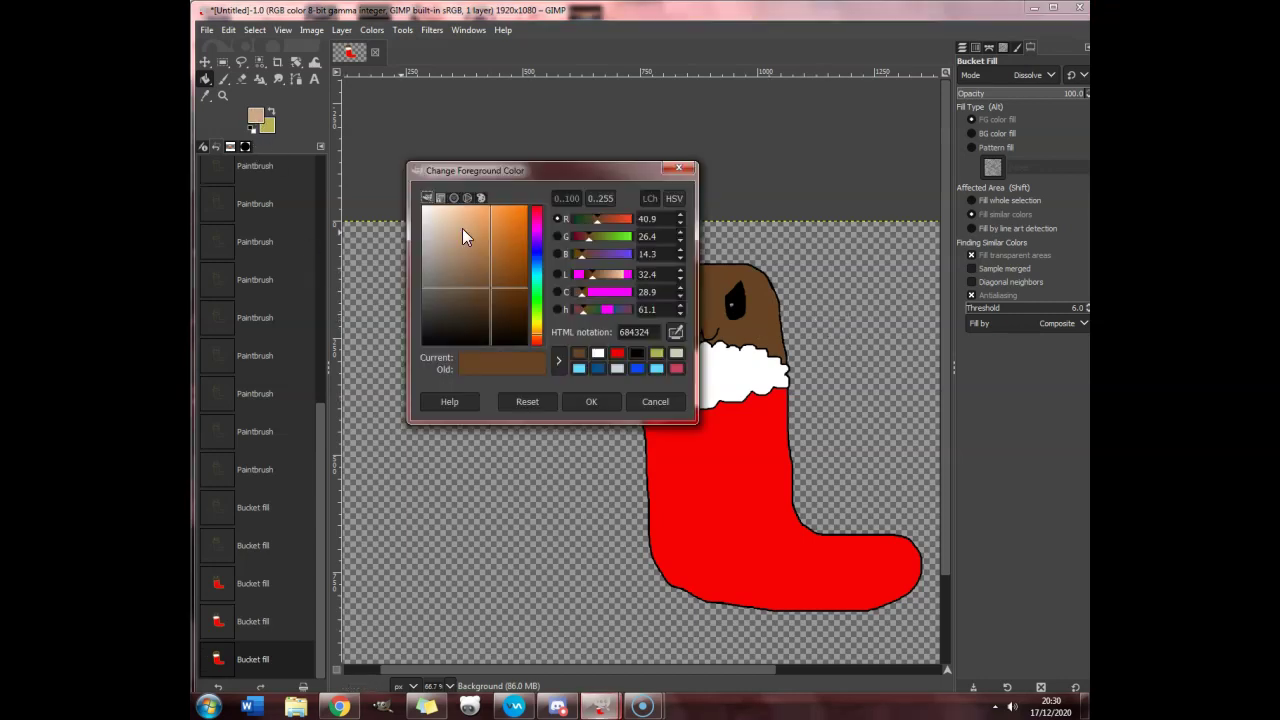
left_click(424, 206)
left_click(591, 401)
scroll(697, 330, "up", 6)
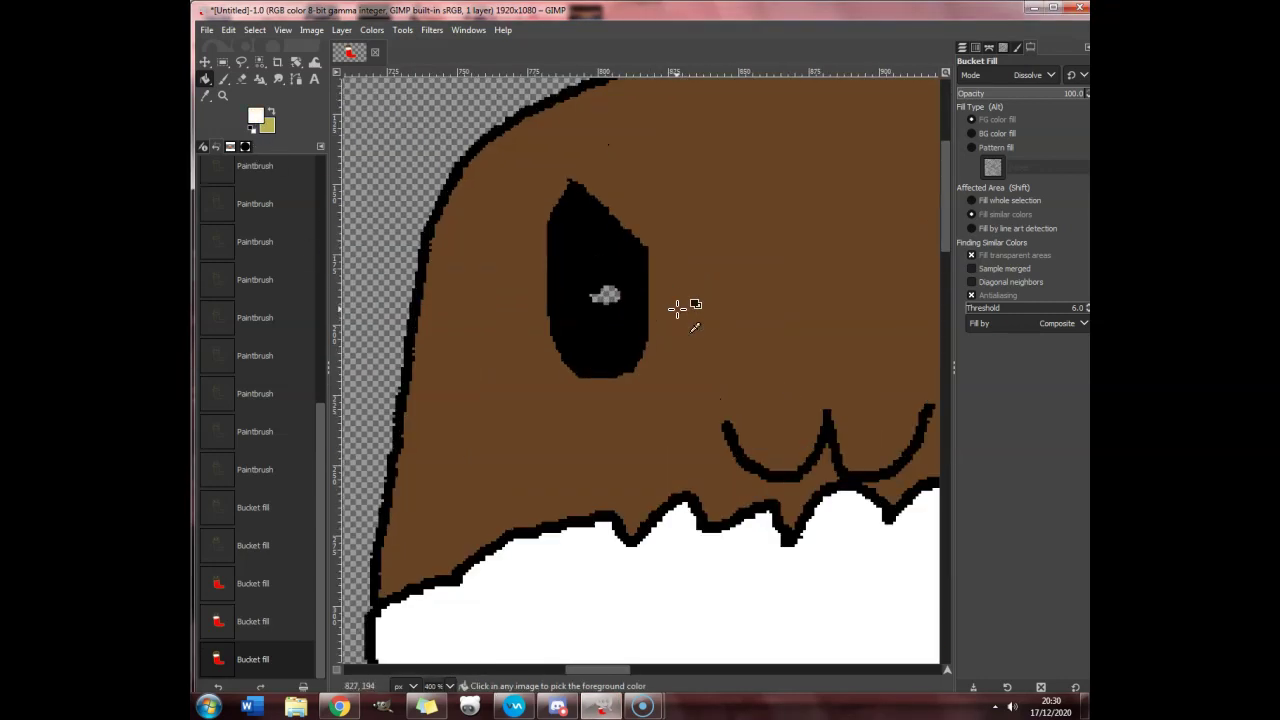
left_click(607, 292)
scroll(718, 277, "down", 5)
scroll(718, 277, "up", 5)
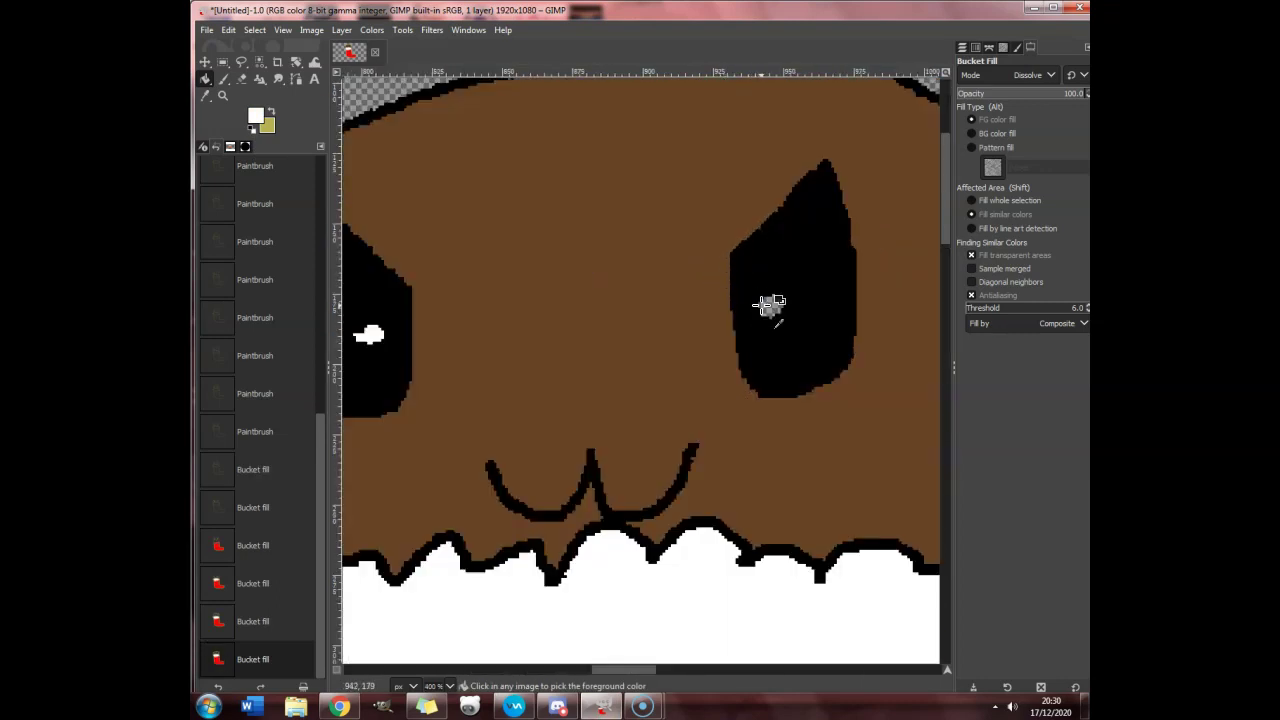
left_click(768, 301)
scroll(768, 301, "down", 8)
scroll(851, 392, "up", 2)
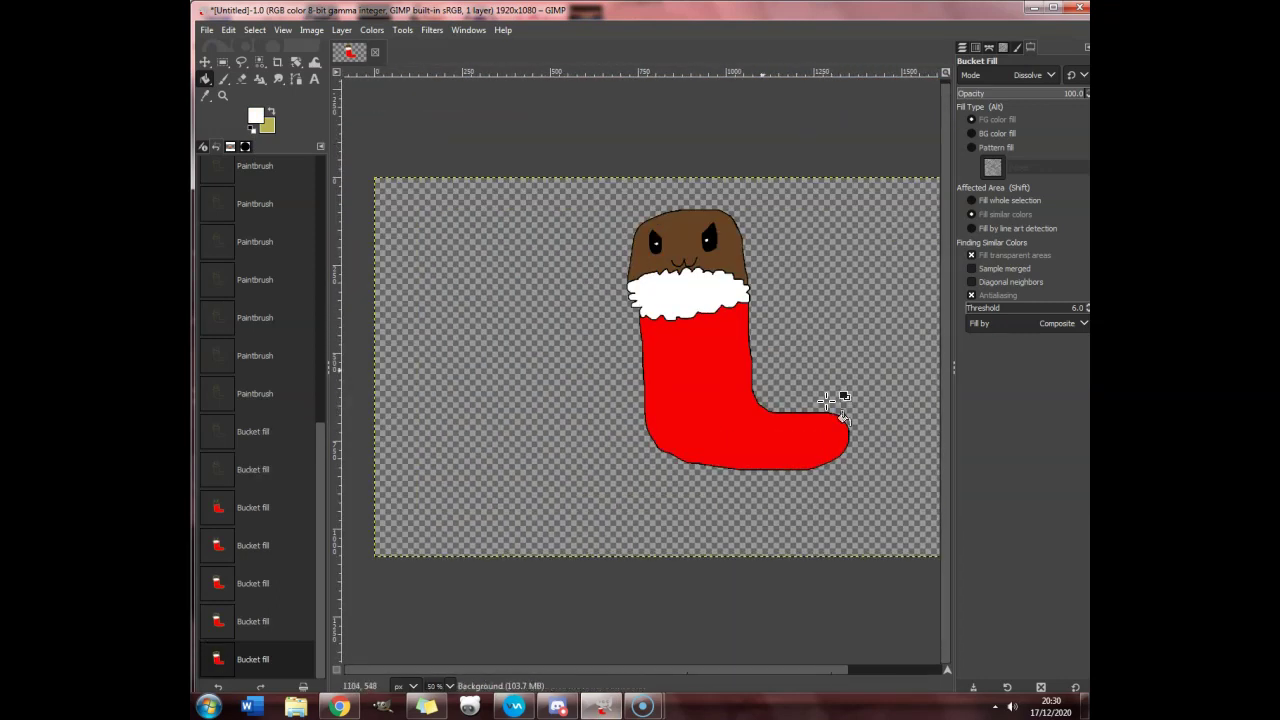
Step: Switch to the Paintbrush with a light grey colour and dab the first speckles
left_click(223, 79)
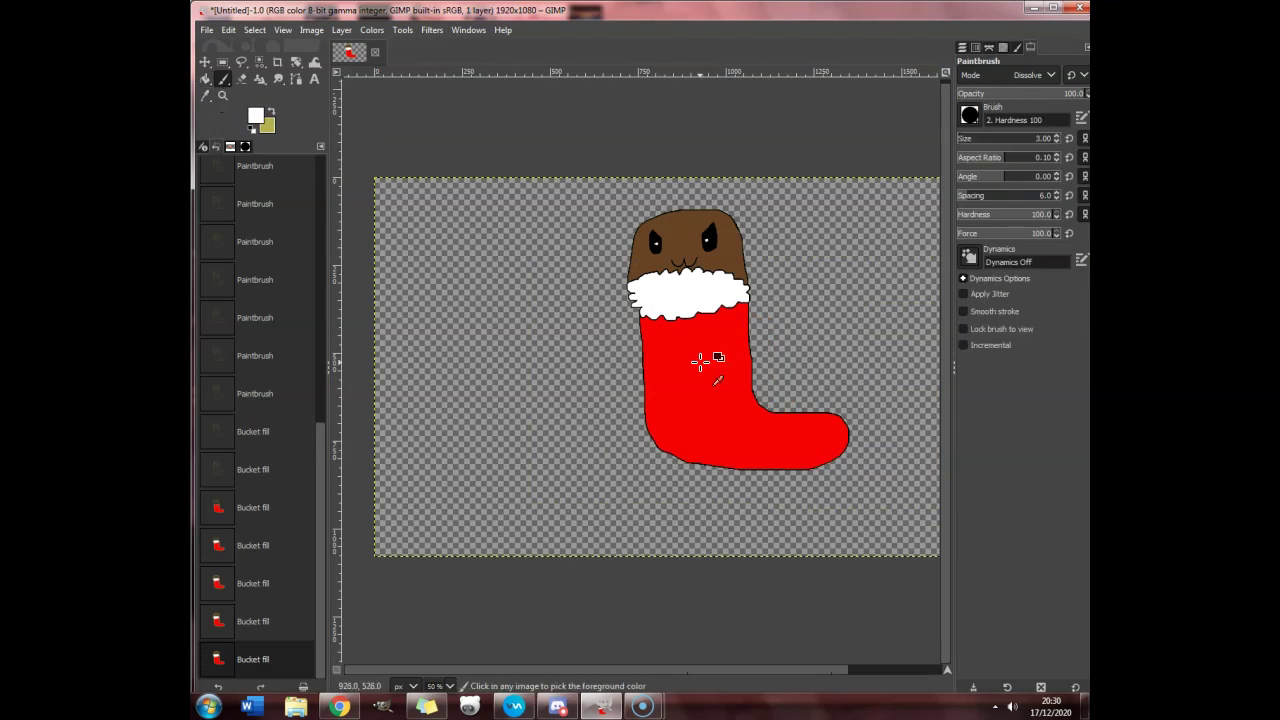
scroll(700, 363, "up", 3)
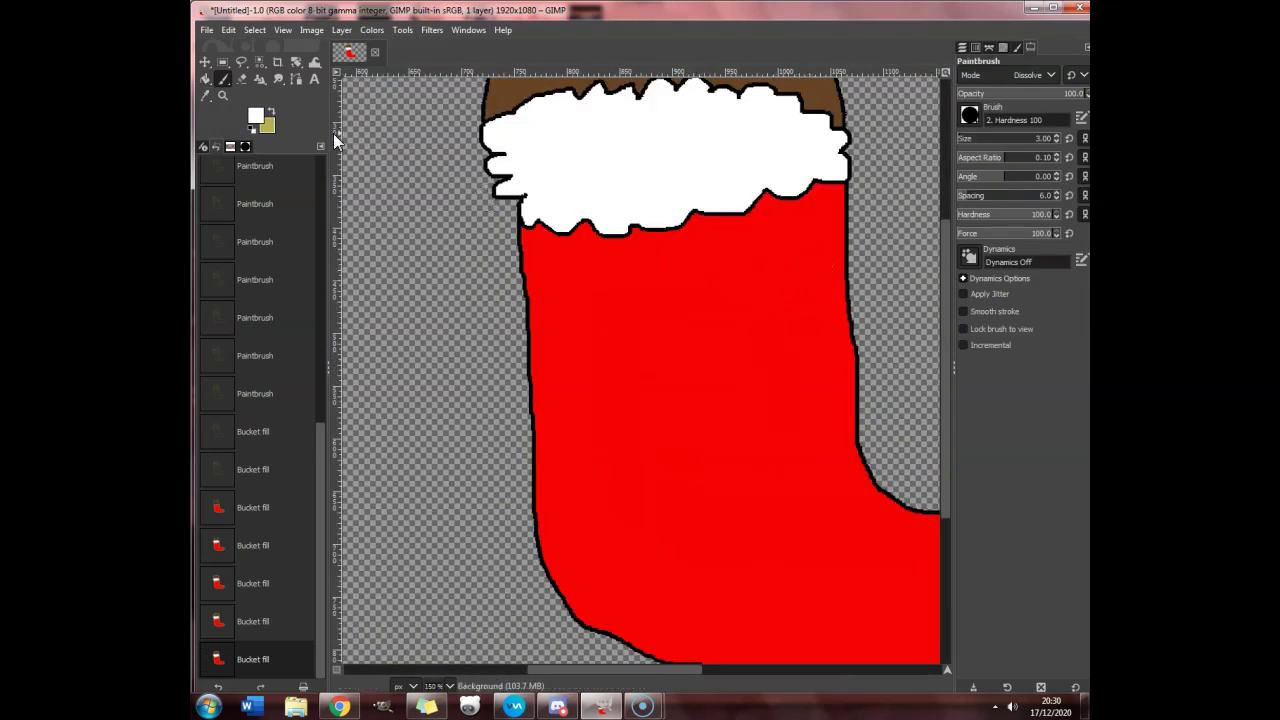
left_click(255, 117)
left_click(428, 231)
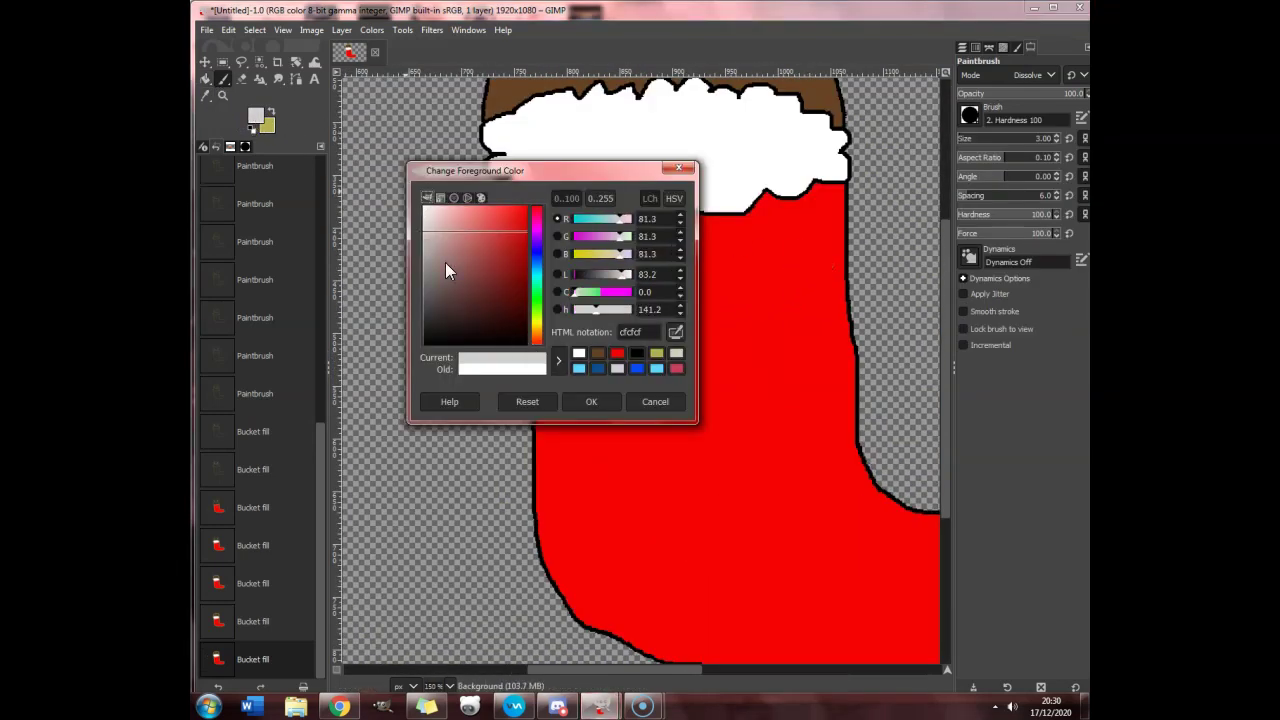
left_click_drag(446, 264, 420, 262)
left_click(591, 401)
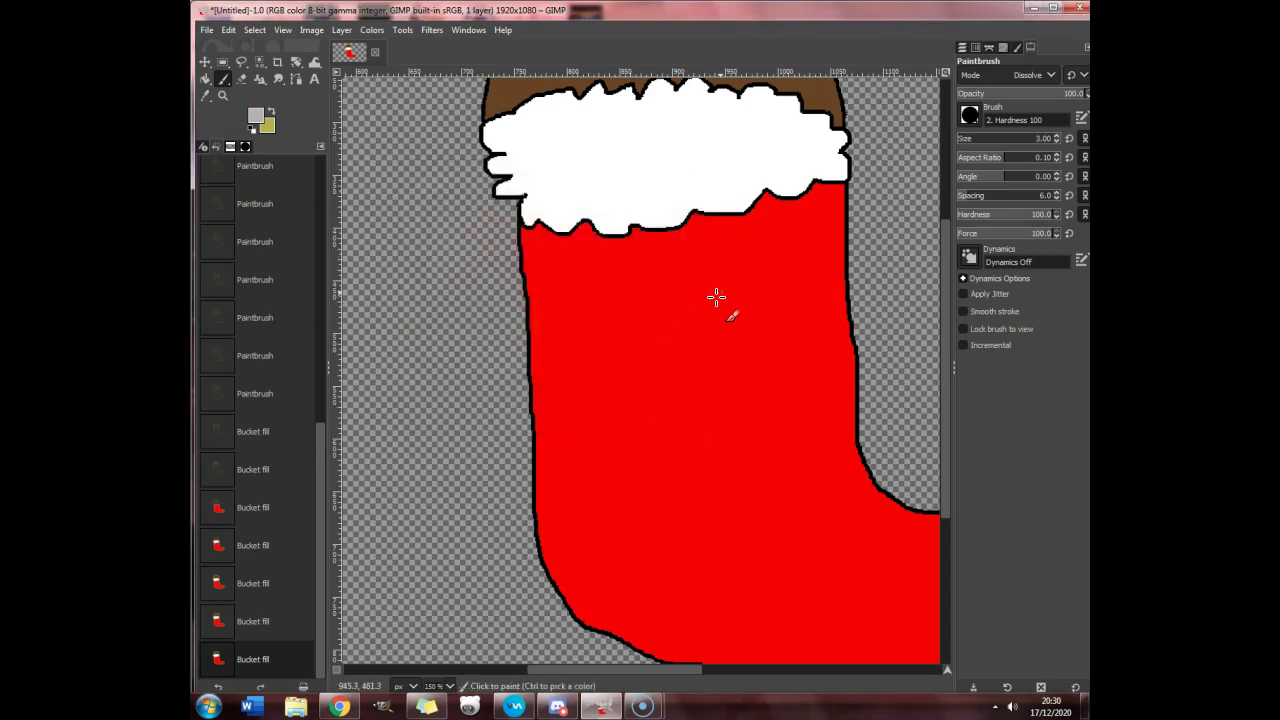
left_click(809, 242)
left_click(603, 283)
Step: Scatter many more speckles across the stocking's leg, lower edge and heel
left_click(662, 357)
left_click(733, 303)
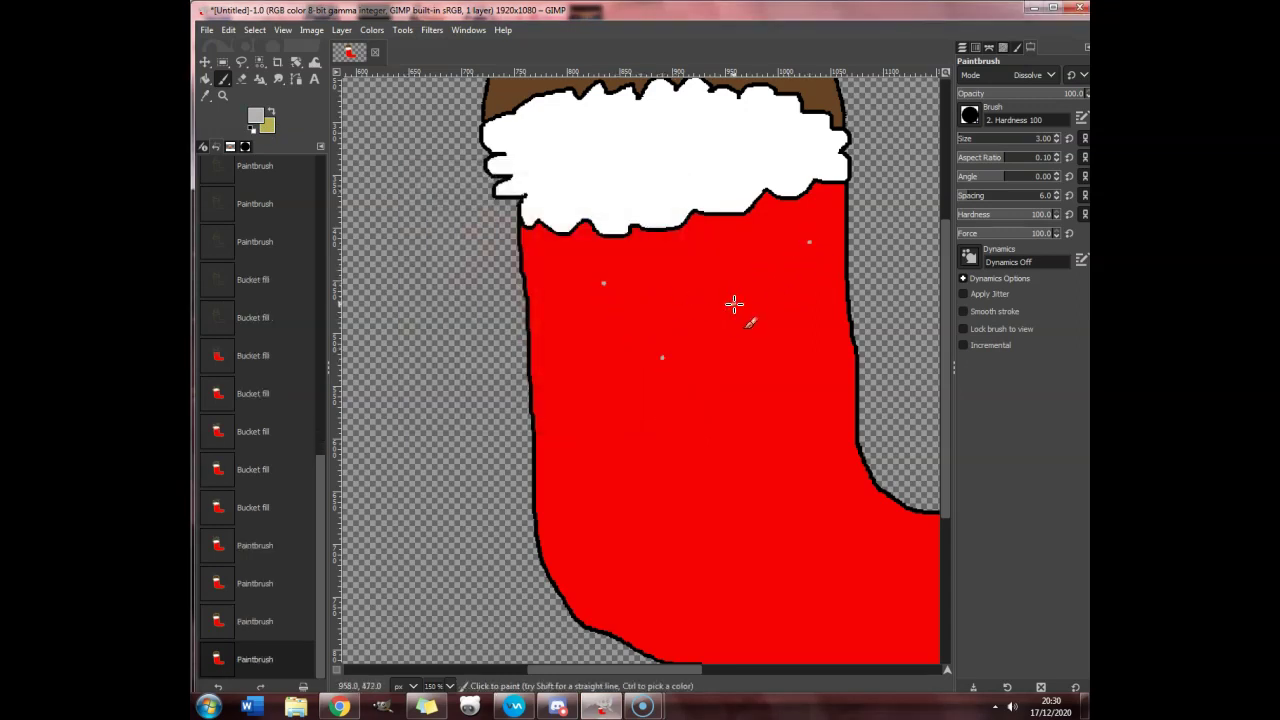
left_click(765, 373)
left_click(613, 462)
left_click(591, 347)
left_click(539, 271)
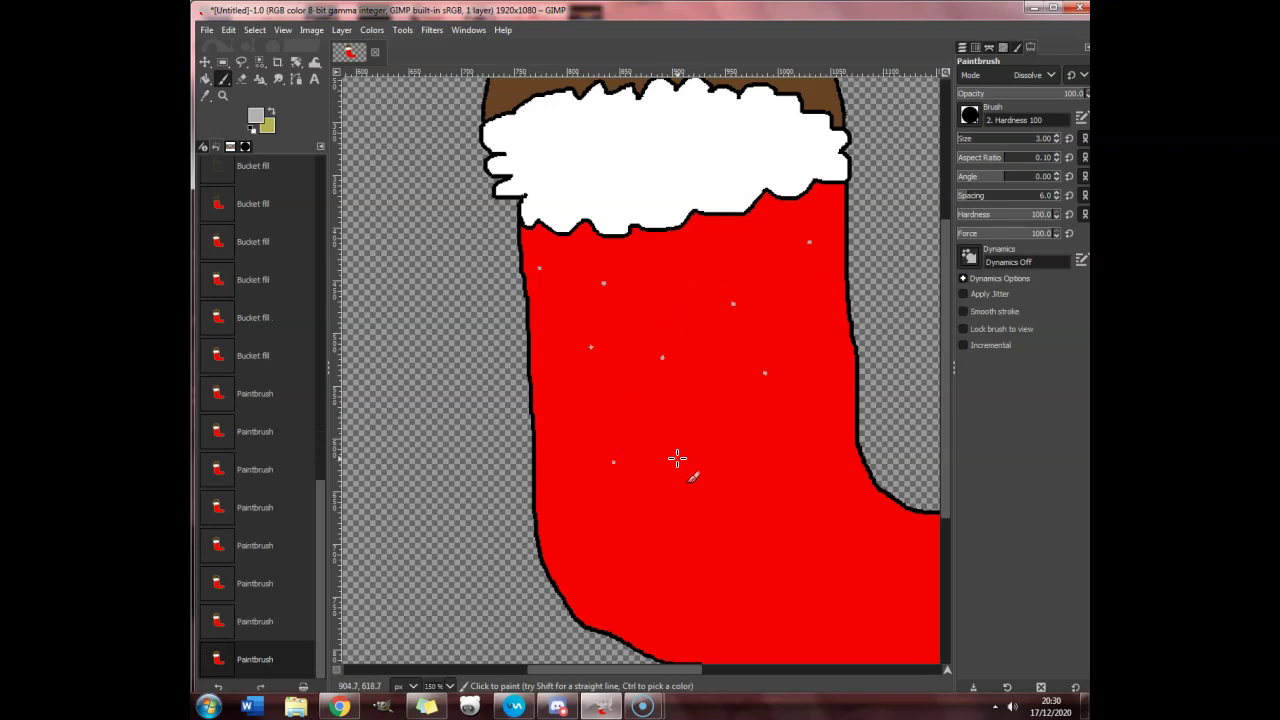
left_click(682, 457)
left_click(740, 417)
scroll(753, 407, "down", 3)
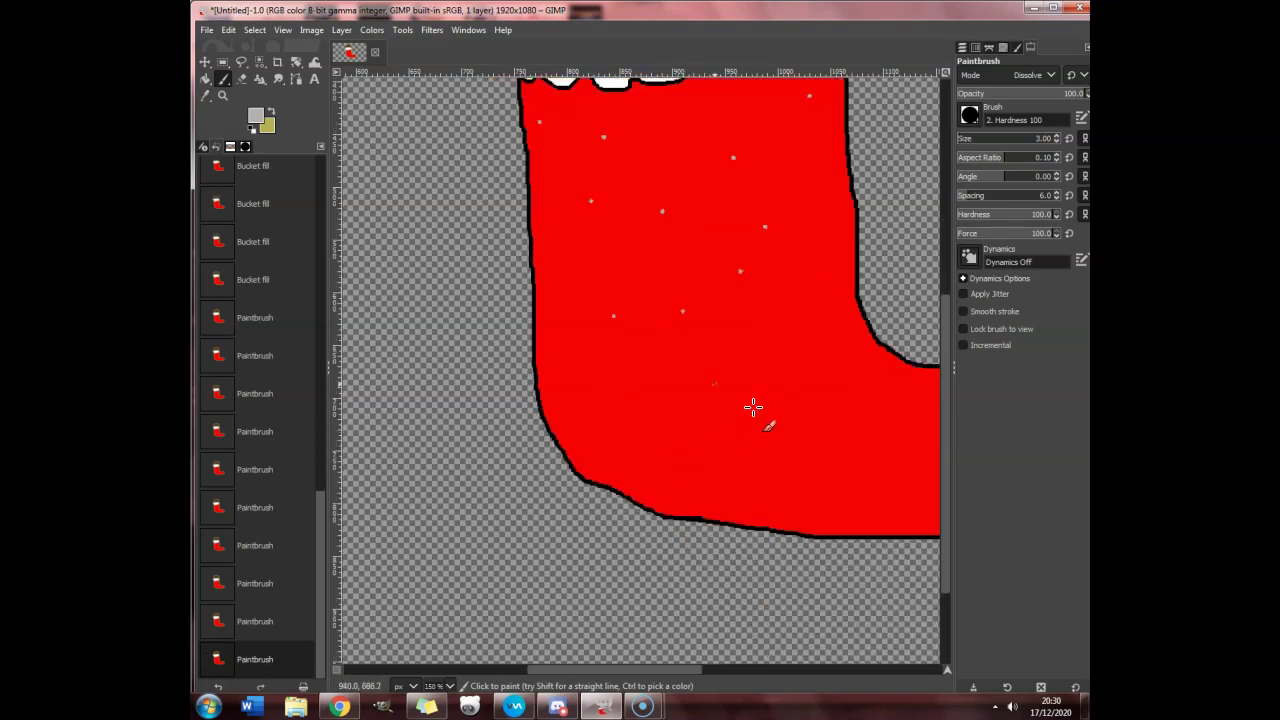
left_click(778, 326)
left_click(637, 366)
left_click(562, 366)
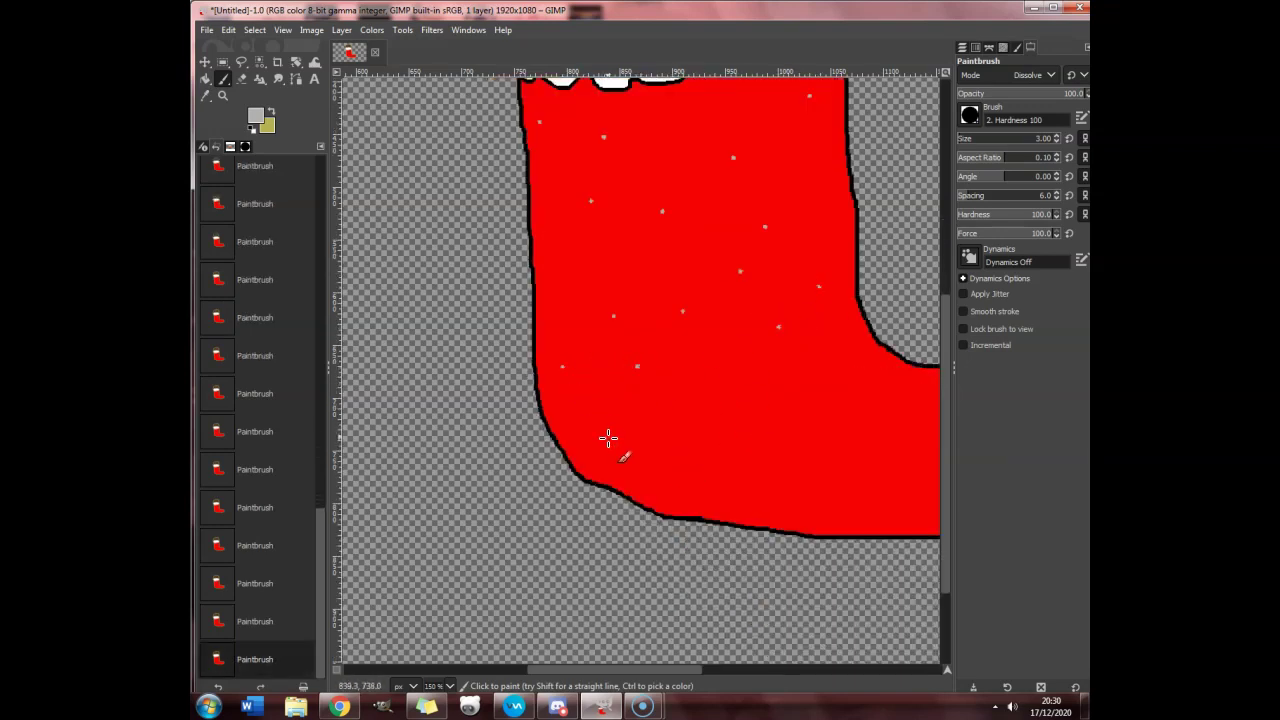
left_click(686, 482)
left_click(855, 354)
left_click_drag(670, 677, 722, 676)
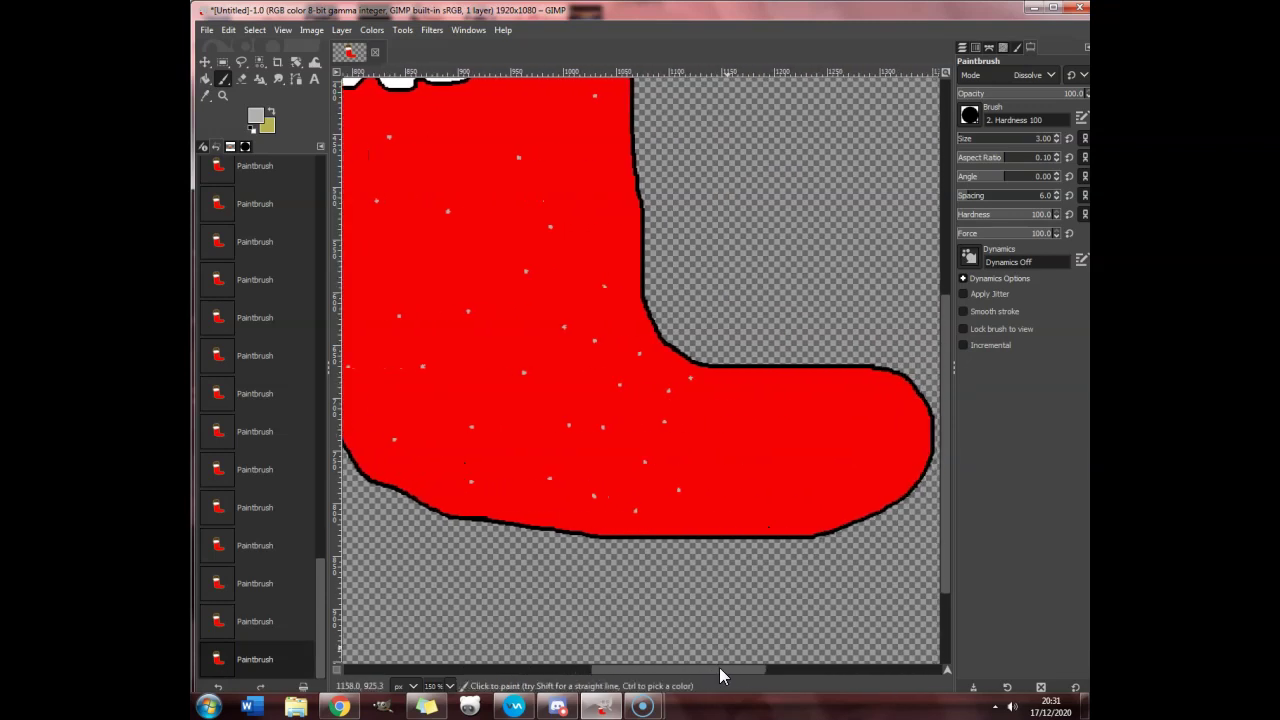
Step: Dot speckles over the stocking's toe, up to its tip
left_click(756, 492)
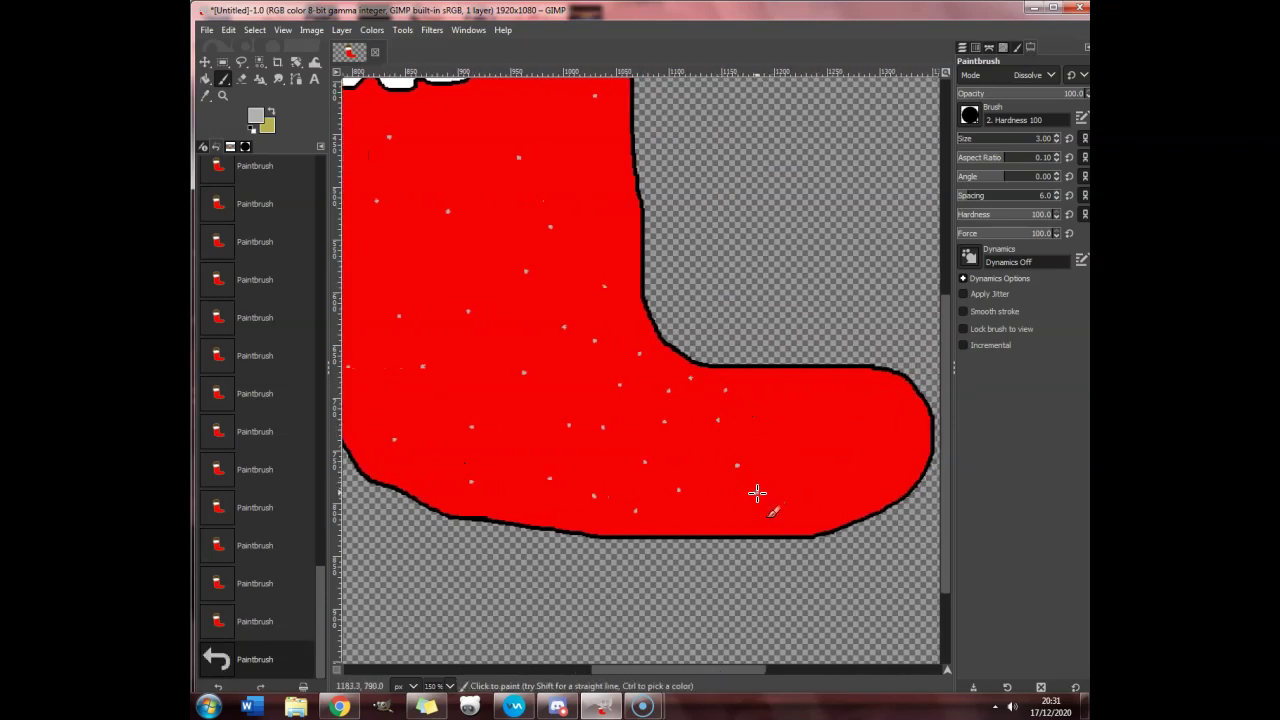
left_click(702, 511)
left_click(797, 521)
left_click(822, 486)
left_click(884, 409)
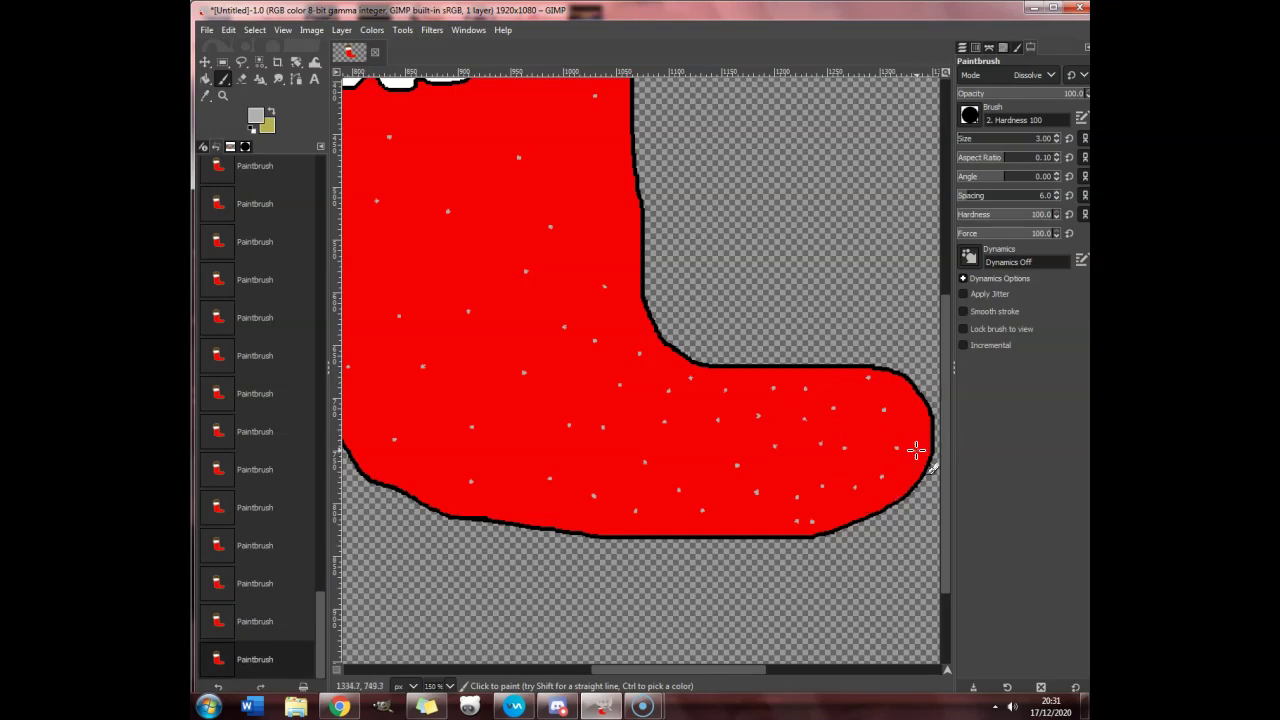
left_click(915, 449)
scroll(895, 383, "down", 4, "ctrl")
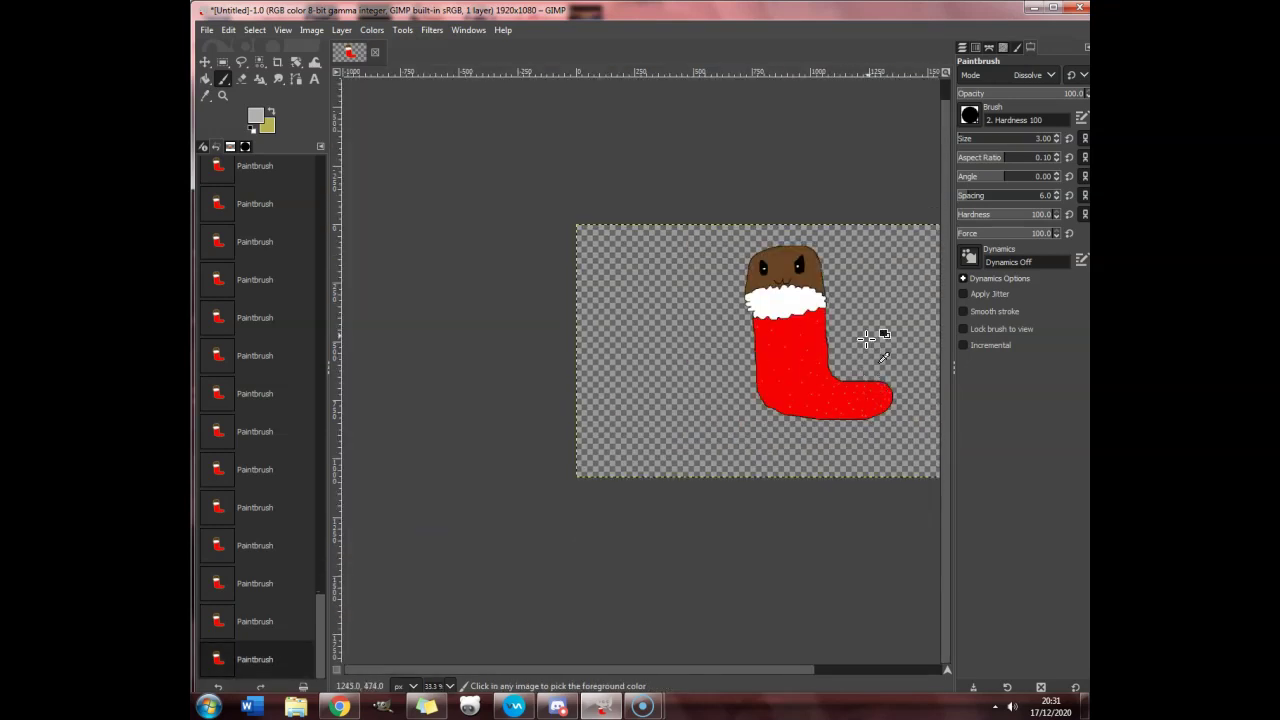
scroll(866, 339, "up", 4, "ctrl")
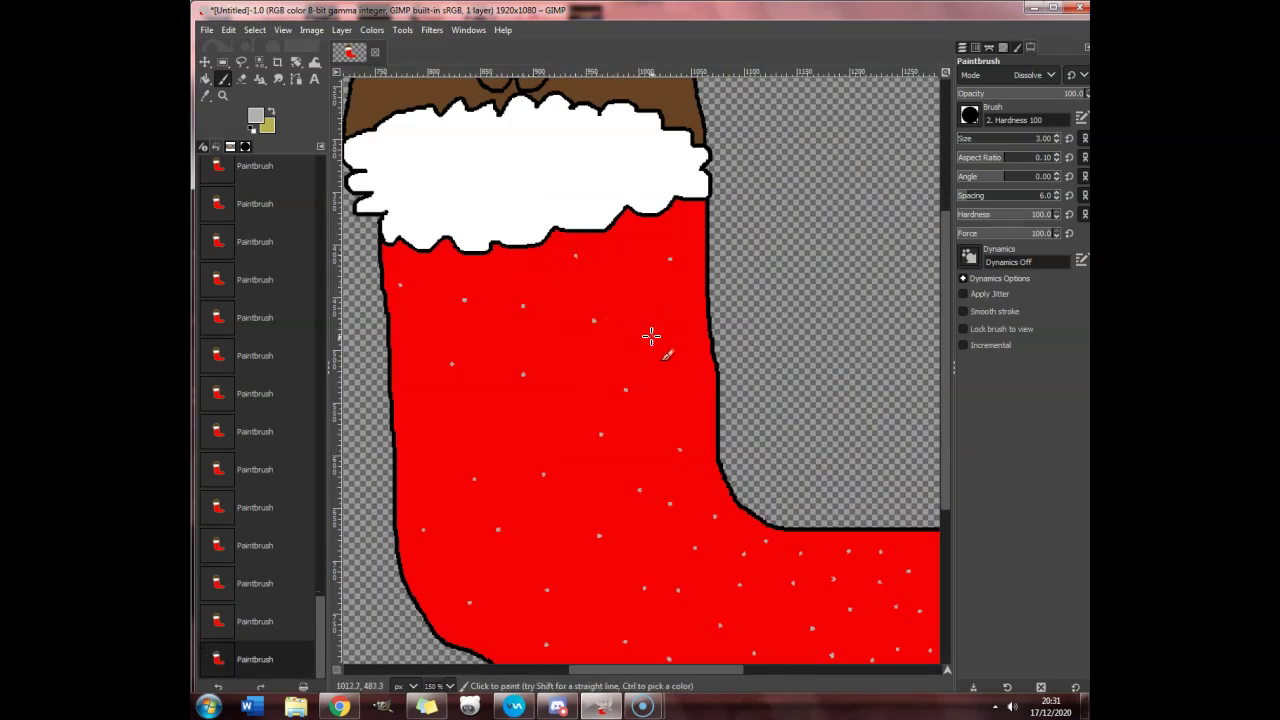
scroll(707, 381, "down", 3, "ctrl")
scroll(730, 372, "down", 1, "ctrl")
scroll(733, 373, "up", 1, "ctrl")
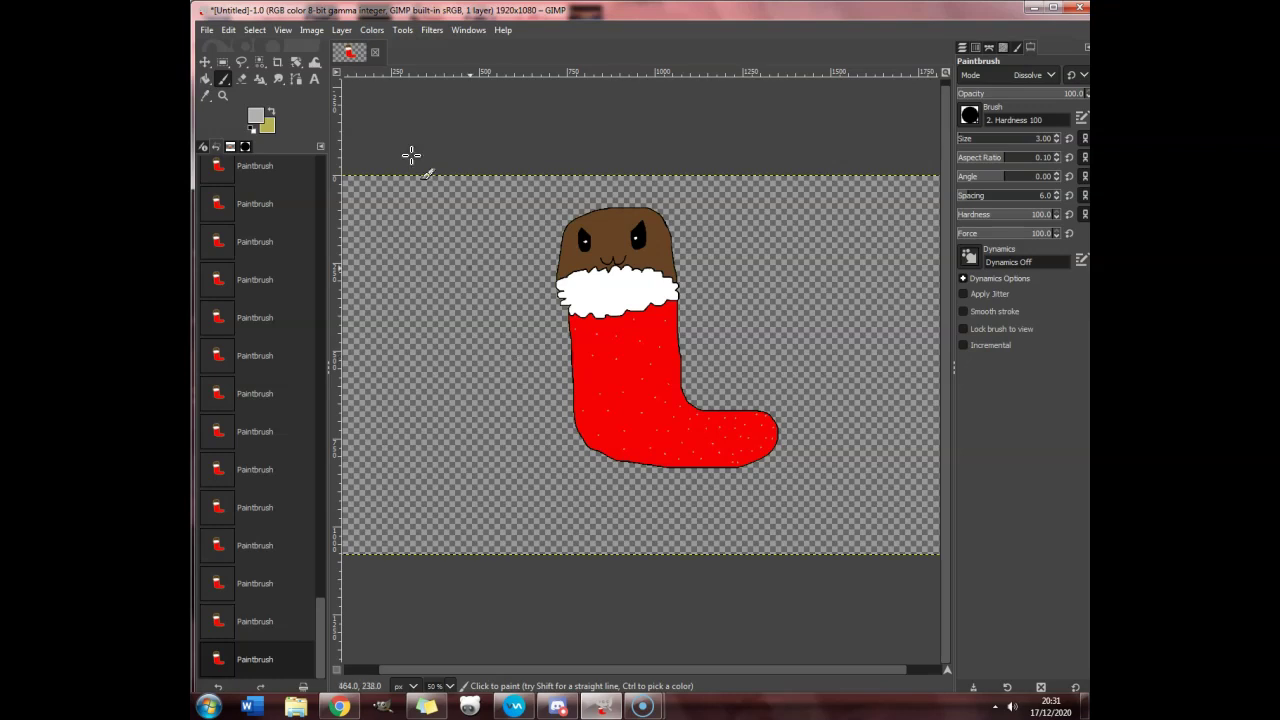
scroll(437, 244, "up", 3, "ctrl")
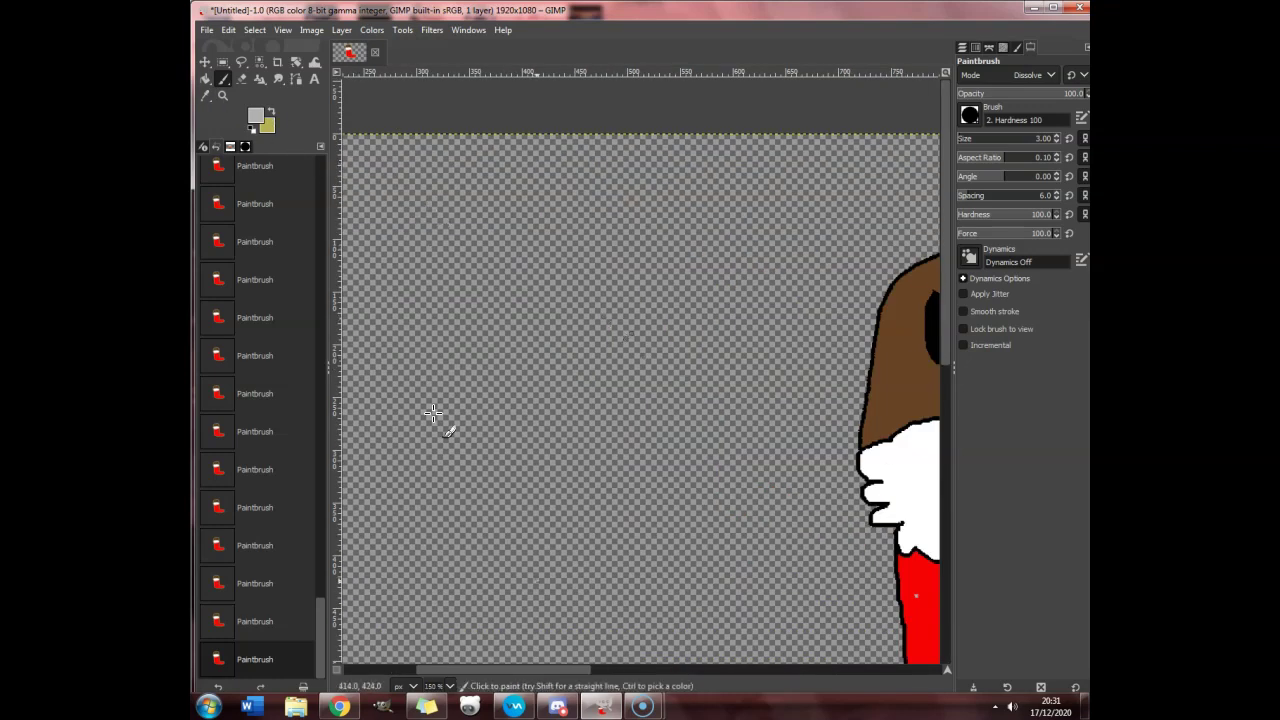
left_click_drag(516, 667, 672, 712)
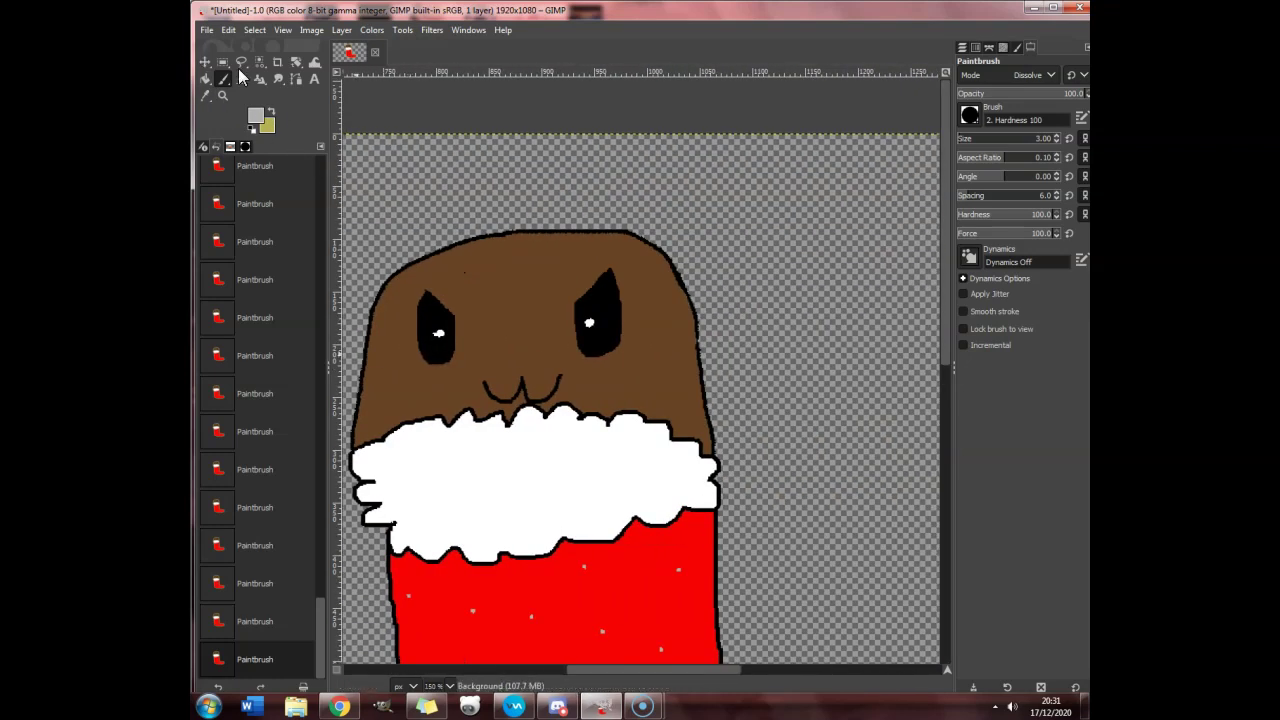
Step: Set the colour to light grey (d6d6d6) and sketch the first fur strokes on the cuff
left_click(255, 116)
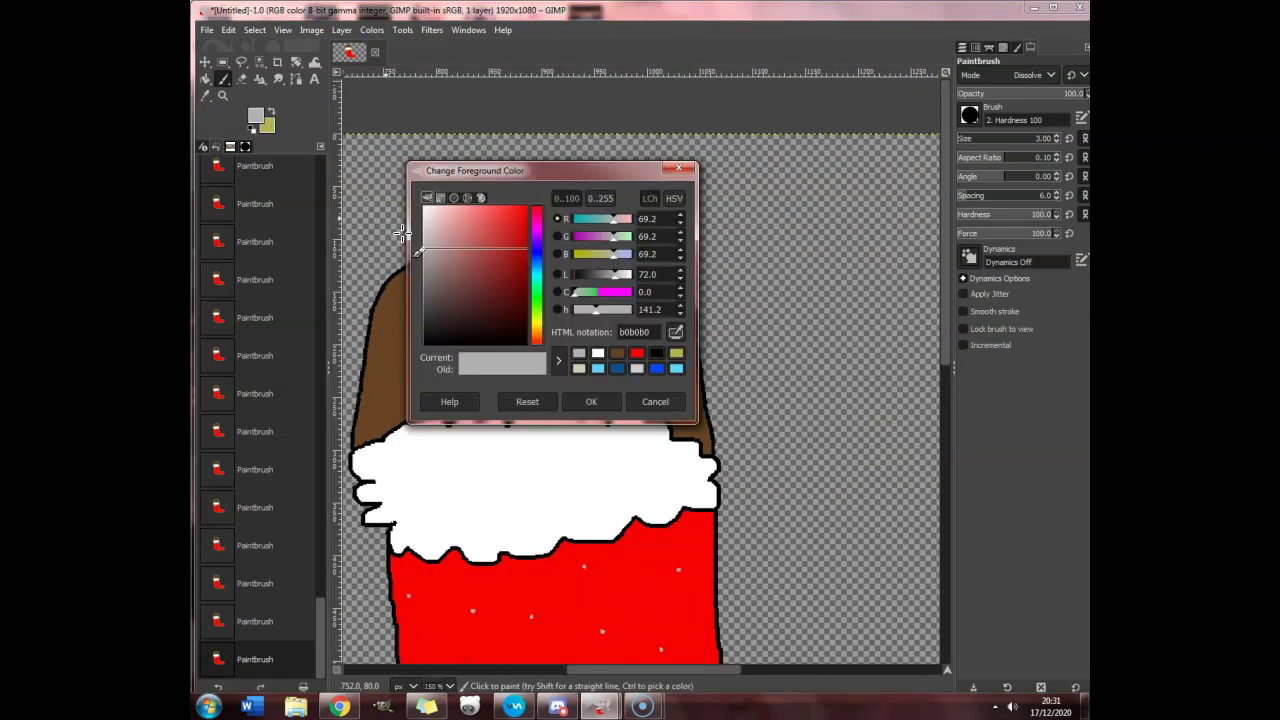
left_click(591, 401)
scroll(462, 414, "up", 2, "ctrl")
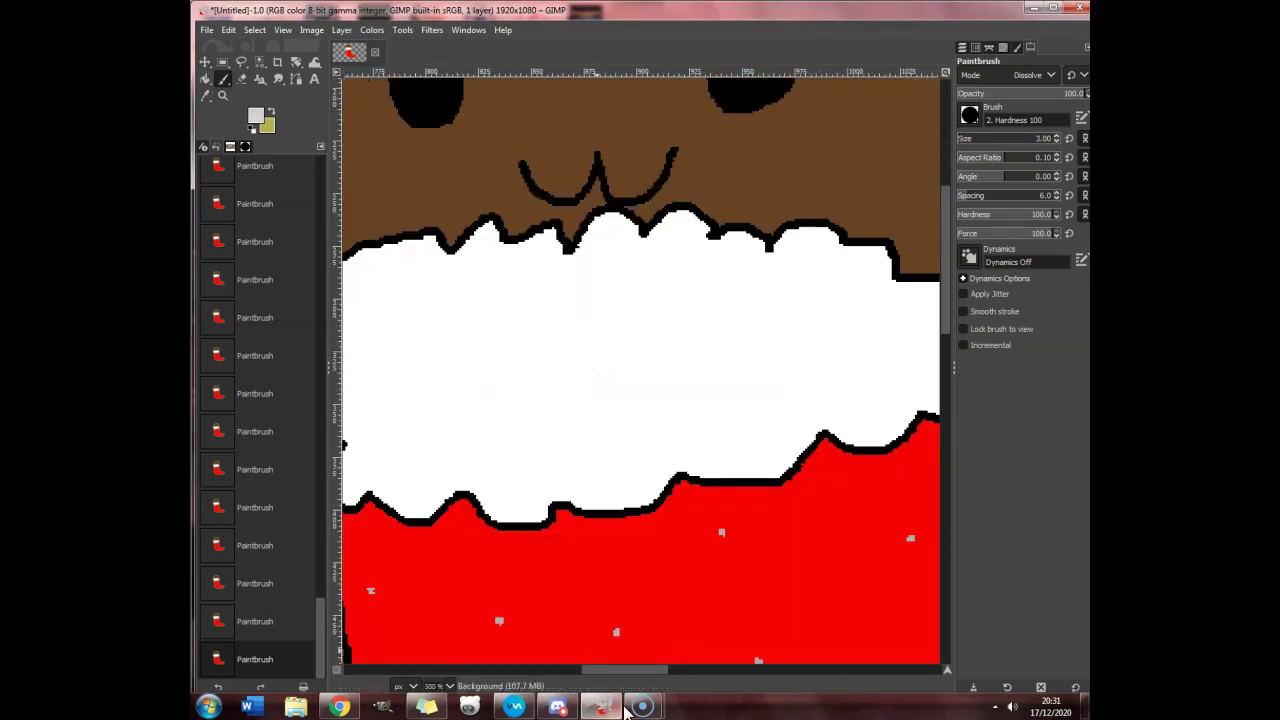
left_click_drag(626, 668, 604, 668)
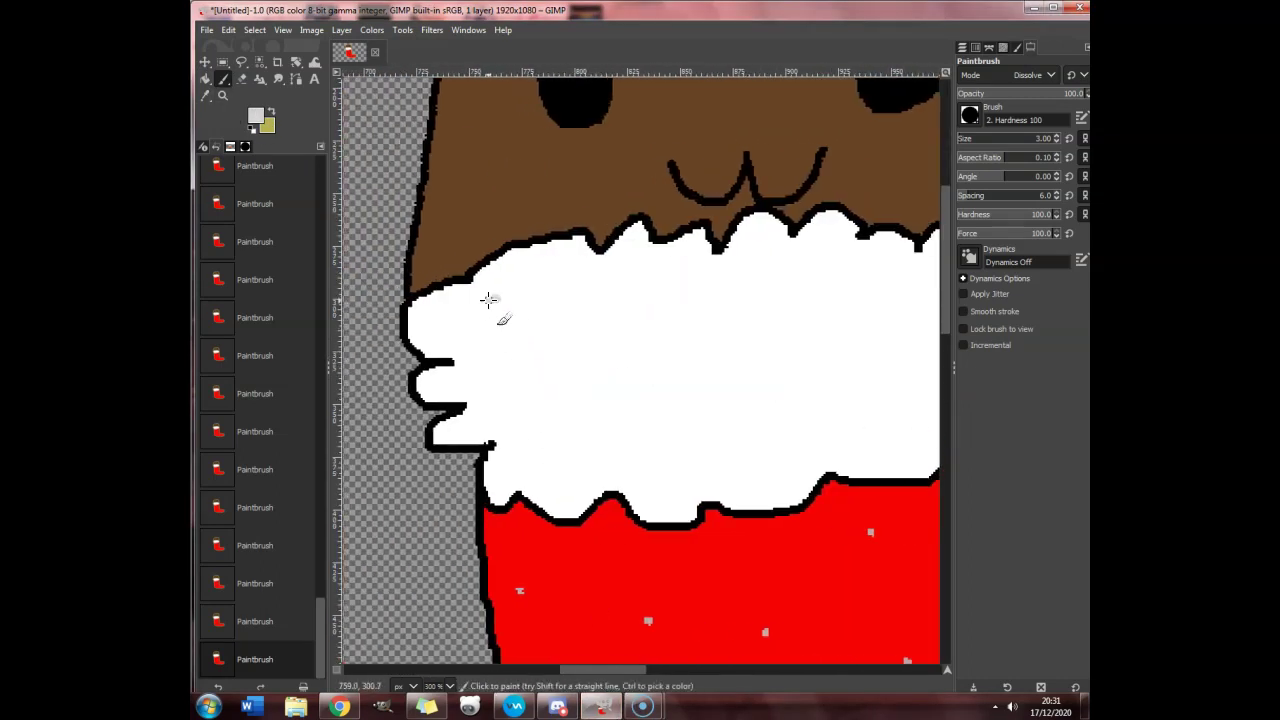
left_click_drag(498, 298, 476, 338)
left_click_drag(494, 396, 498, 432)
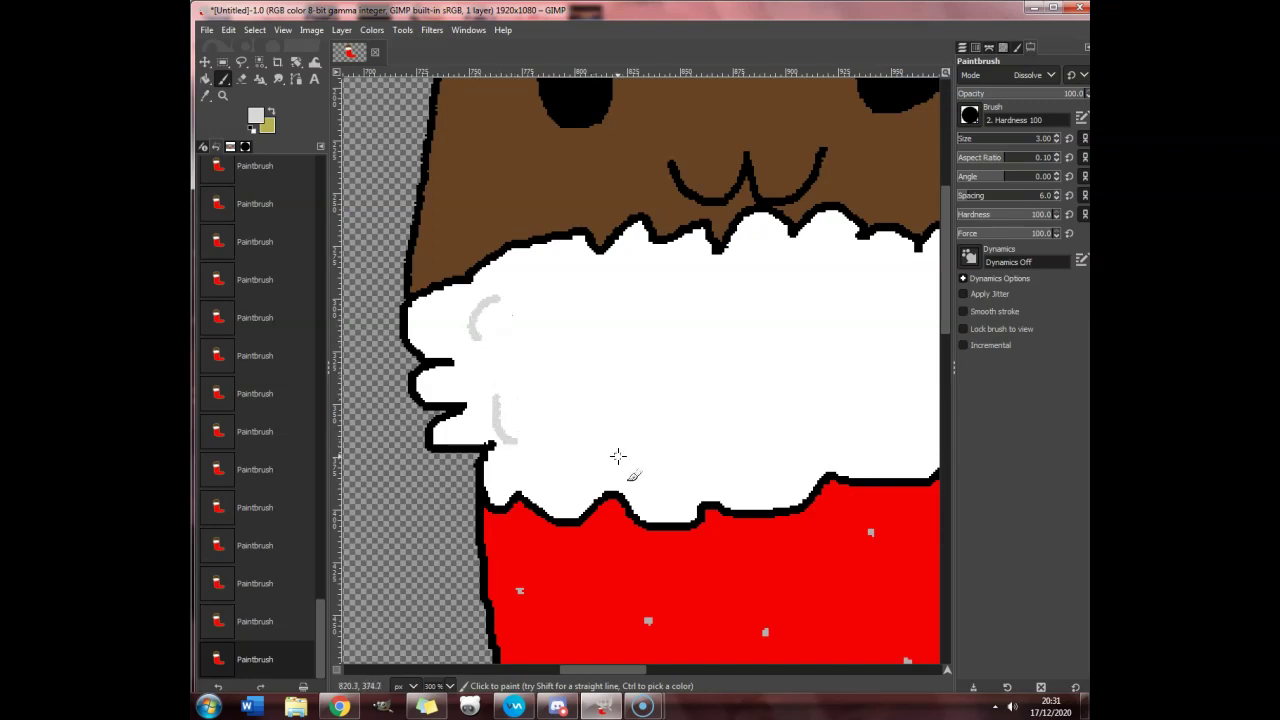
left_click_drag(615, 456, 668, 469)
left_click_drag(572, 286, 618, 262)
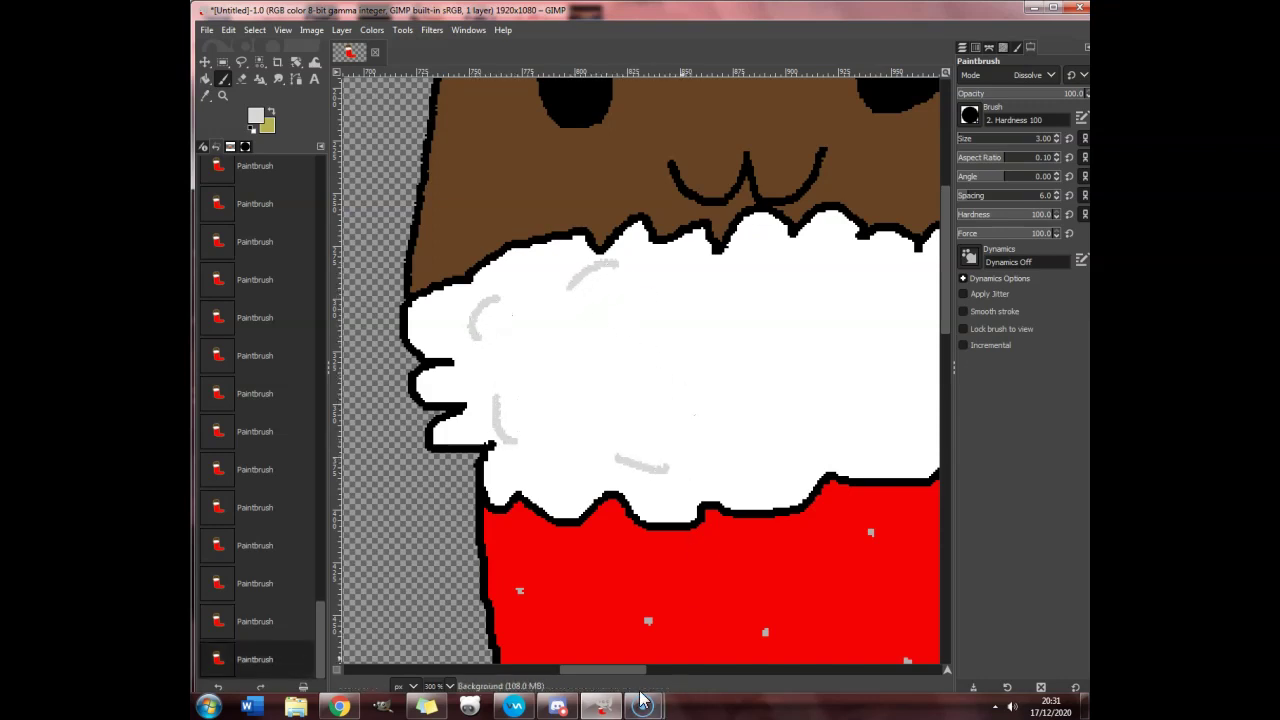
left_click_drag(617, 669, 644, 668)
Step: Cover the cuff's top, right side, bottom, middle and left part with grey fur arcs
mouse_move(516, 289)
left_mouse_down()
mouse_move(614, 280)
mouse_move(828, 308)
left_mouse_up()
left_click_drag(884, 352, 911, 378)
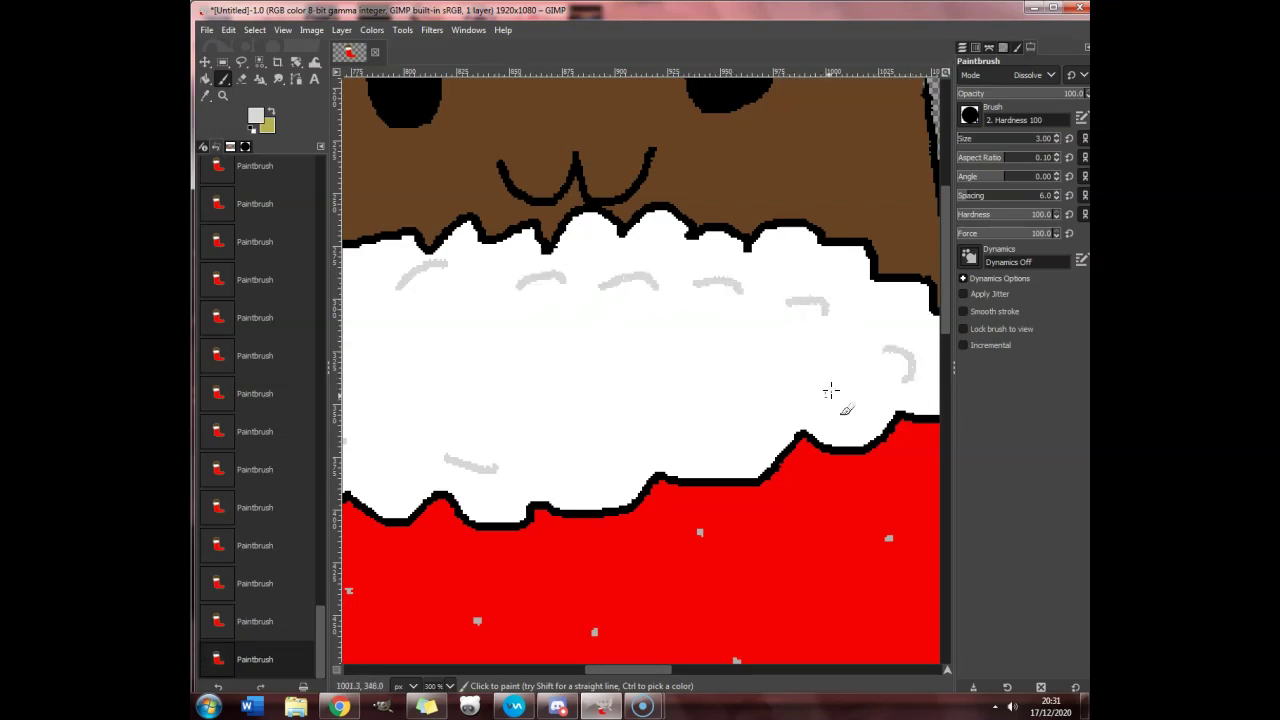
left_click_drag(816, 416, 857, 400)
left_click_drag(705, 450, 755, 438)
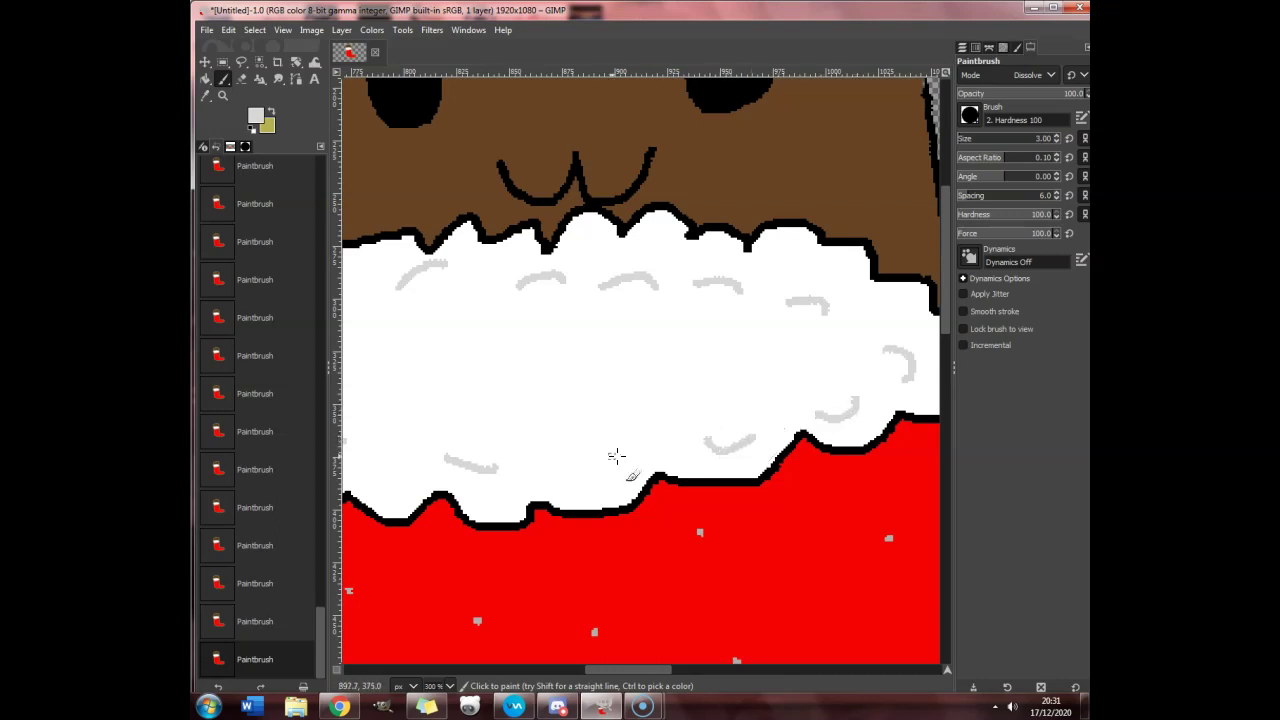
left_click_drag(586, 470, 635, 460)
left_click_drag(760, 332, 772, 352)
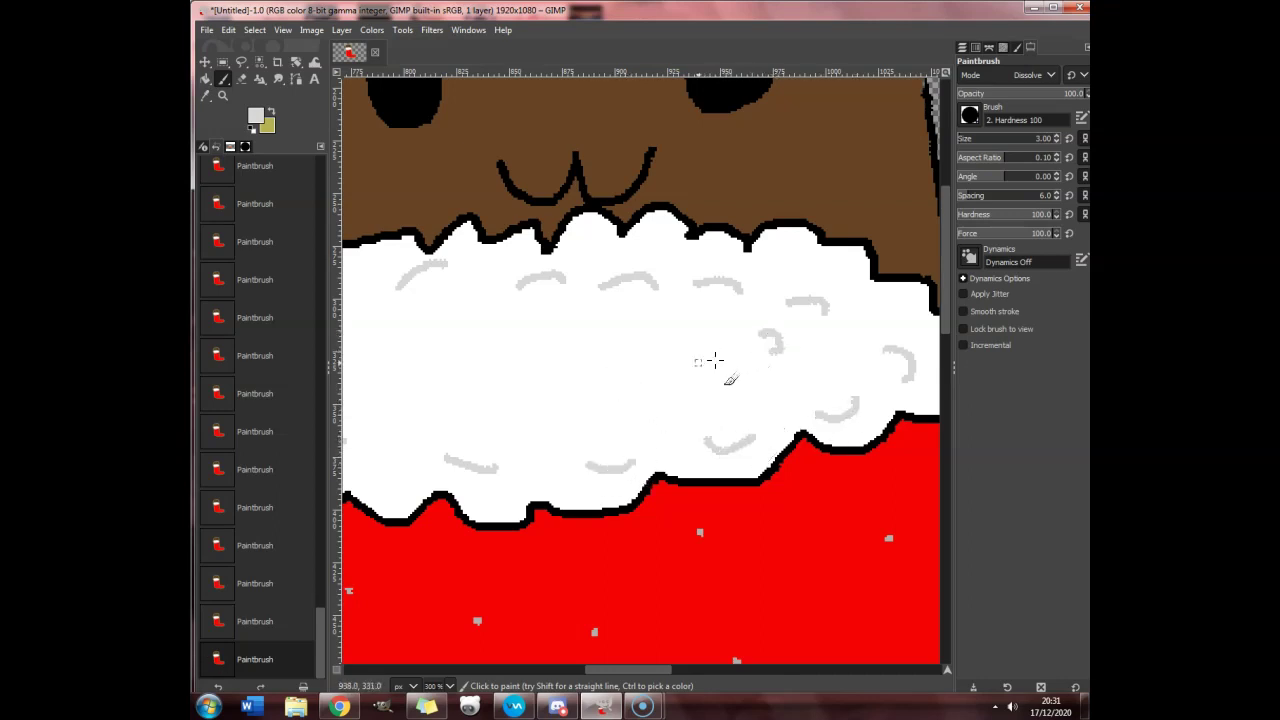
left_click_drag(647, 400, 672, 410)
left_click_drag(446, 373, 452, 404)
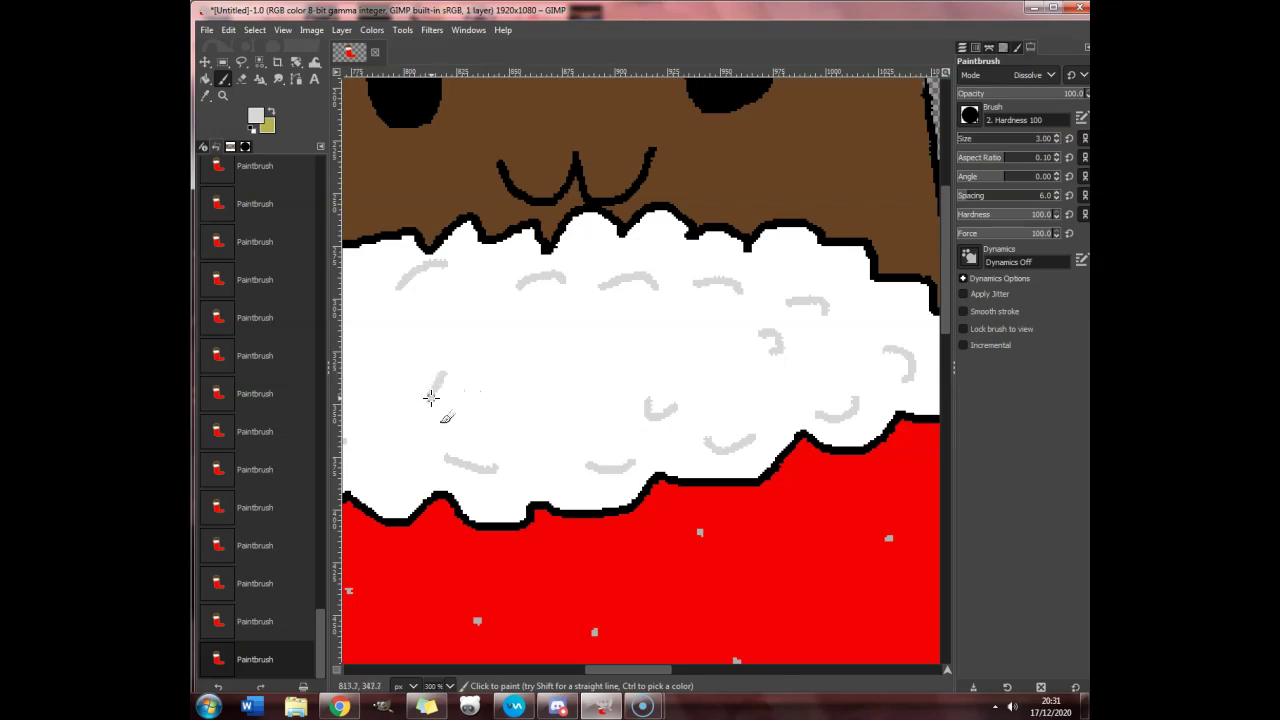
mouse_move(497, 328)
left_mouse_down()
mouse_move(515, 307)
mouse_move(536, 328)
left_mouse_up()
left_click_drag(622, 346, 651, 351)
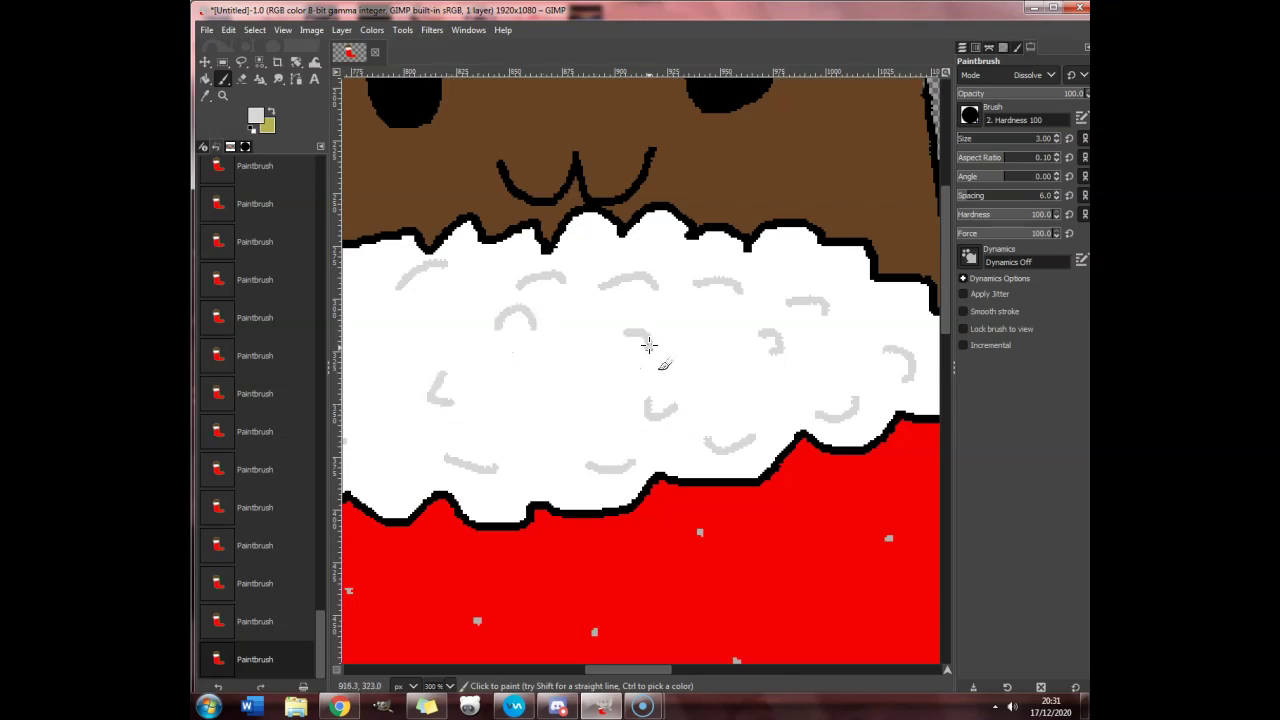
left_click_drag(626, 670, 603, 669)
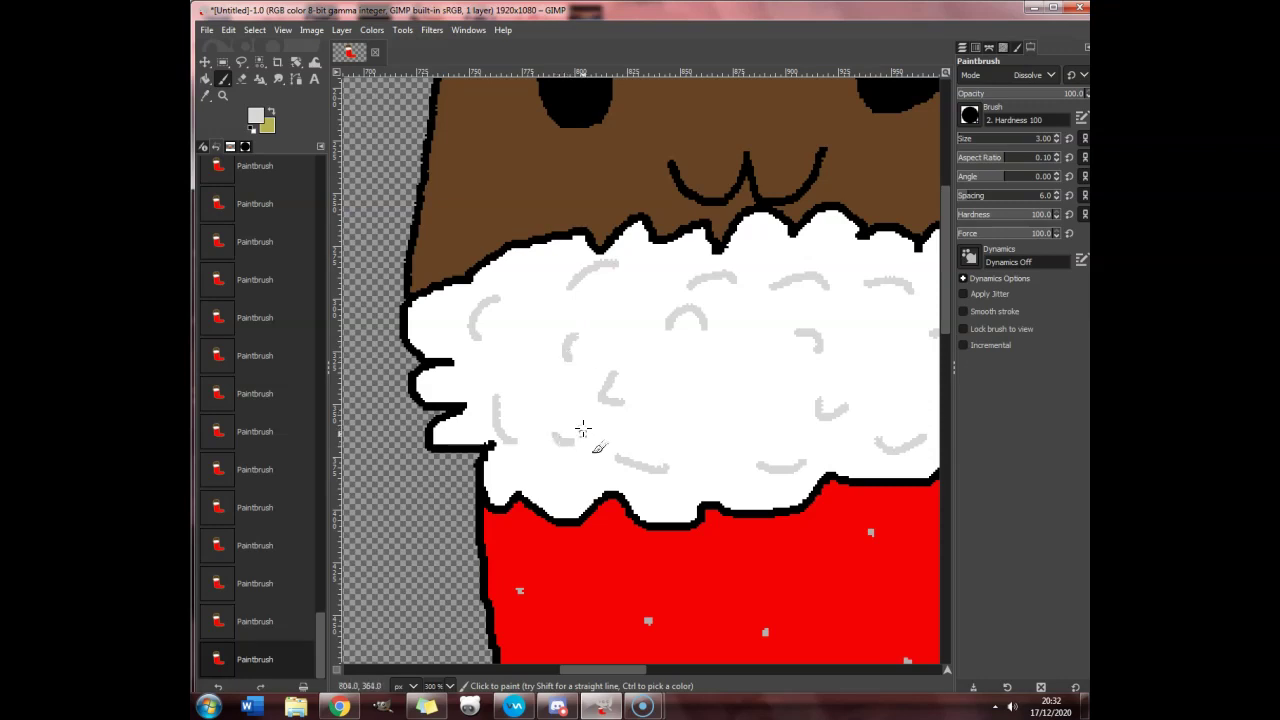
scroll(580, 430, "down", 5, "ctrl")
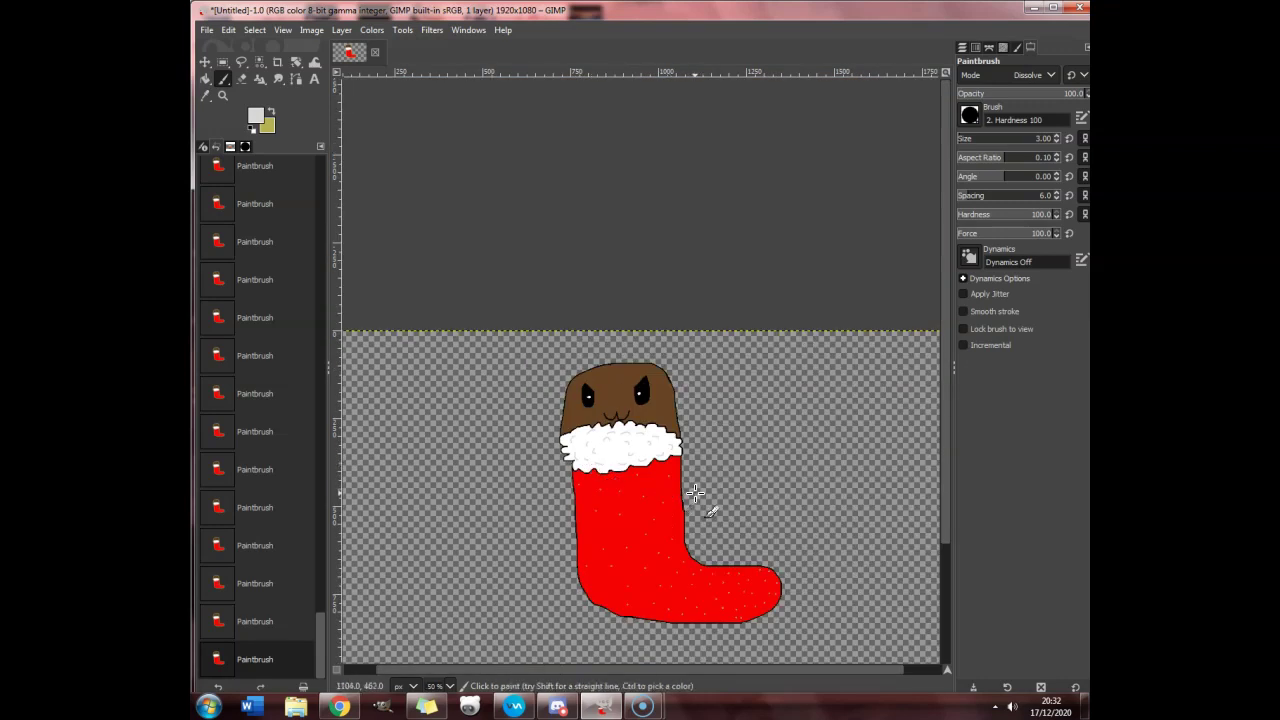